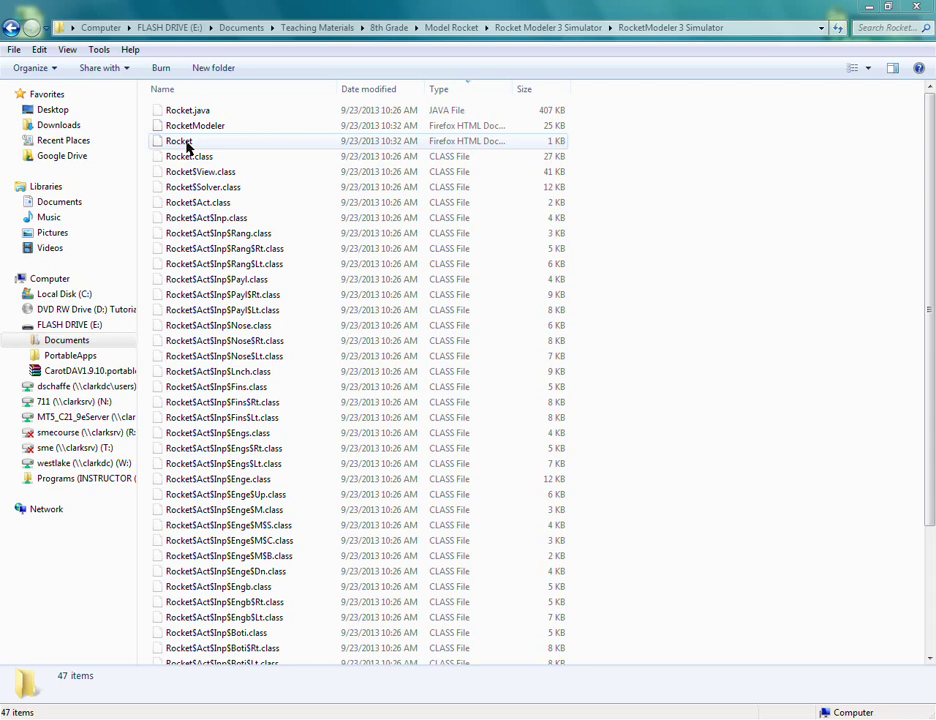
Step: Select the Rocket page file in the RocketModeler 3 Simulator folder on the flash drive
left_click(195, 125)
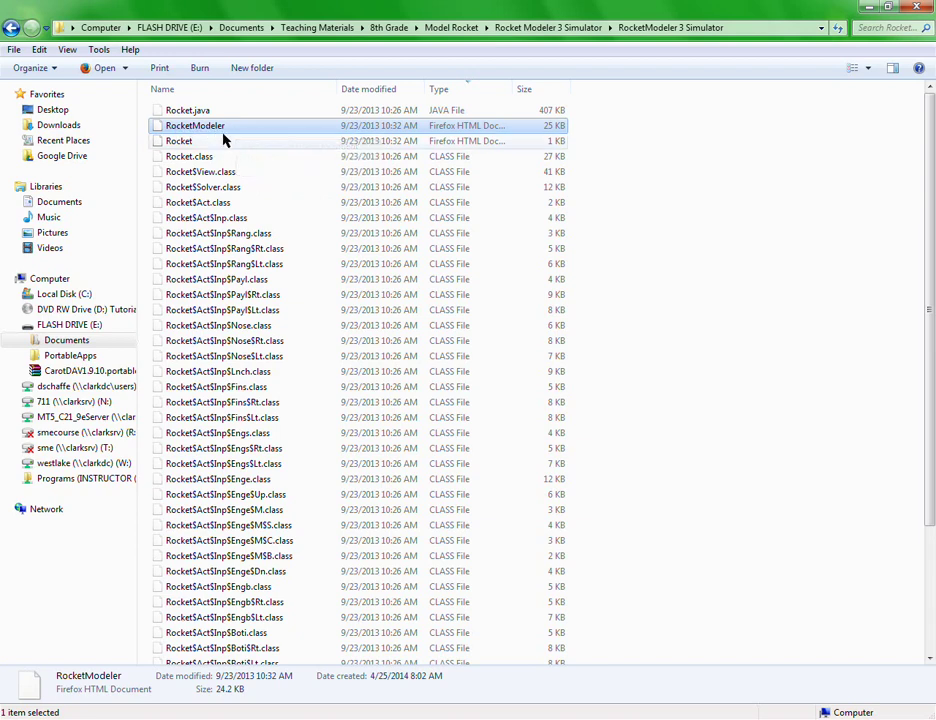
Step: Open the Rocket launcher page in Firefox and allow the unsigned Java applet to run
left_click(198, 141)
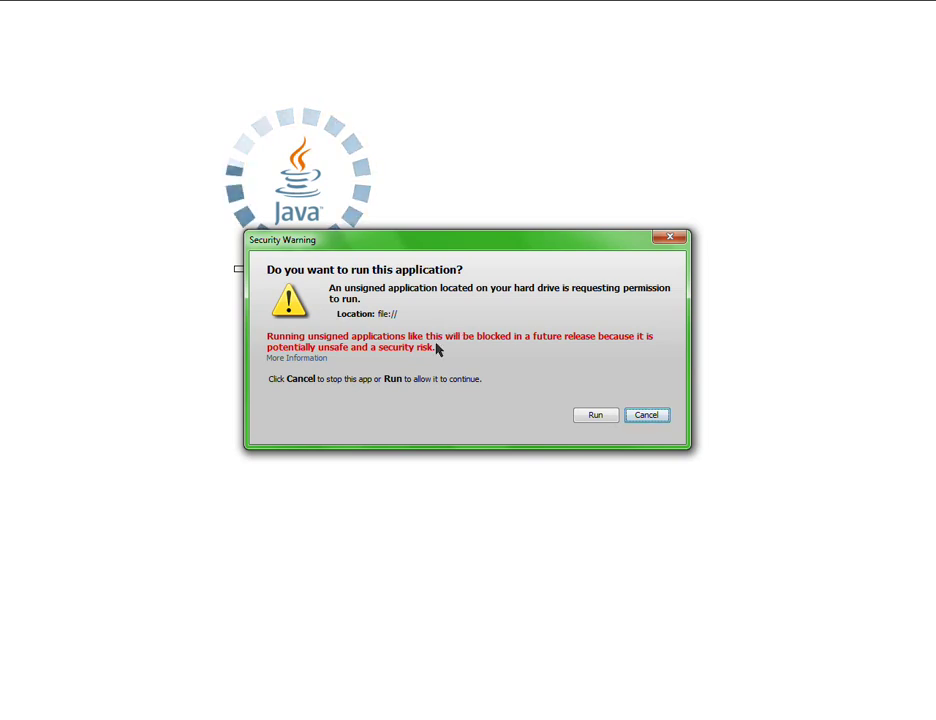
left_click_drag(369, 255, 371, 269)
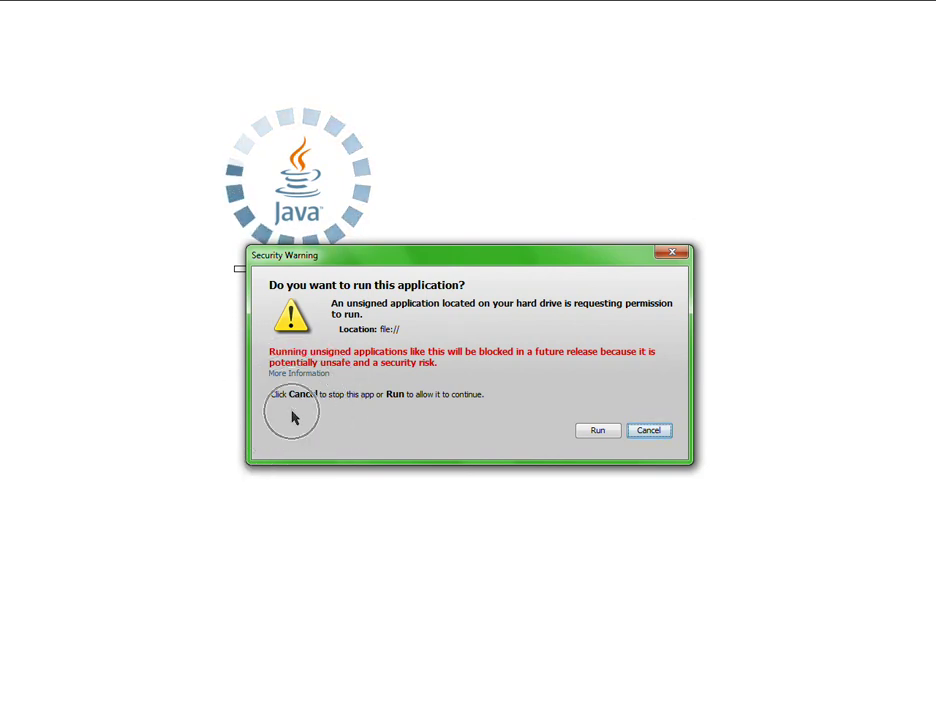
left_click(591, 435)
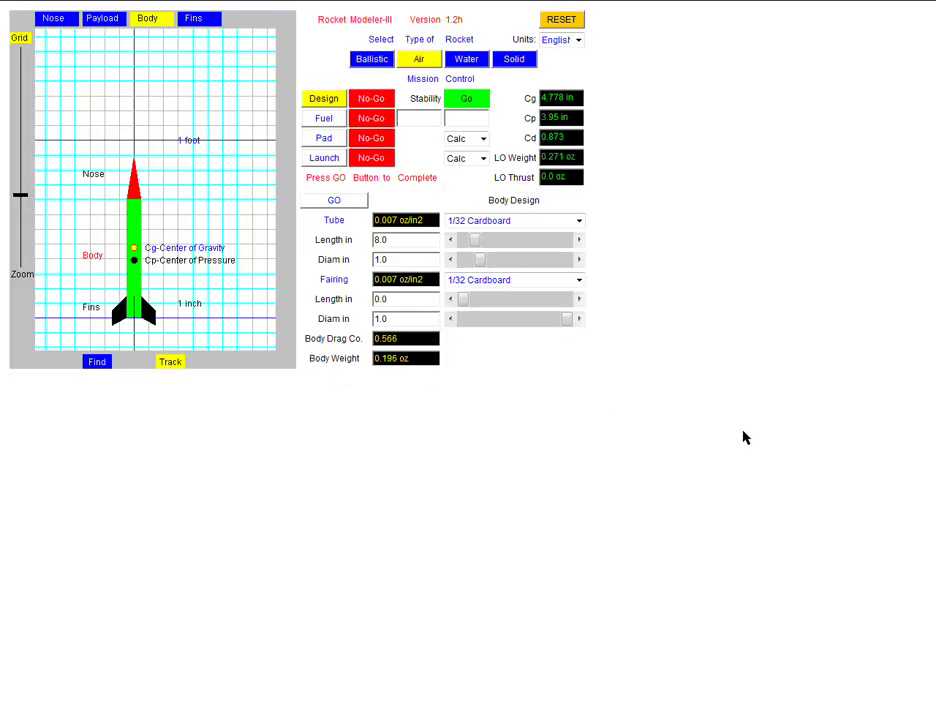
Step: Set the Firefox page zoom to 150% from the browser menu, then close the menu
mouse_move(864, 7)
left_click(920, 42)
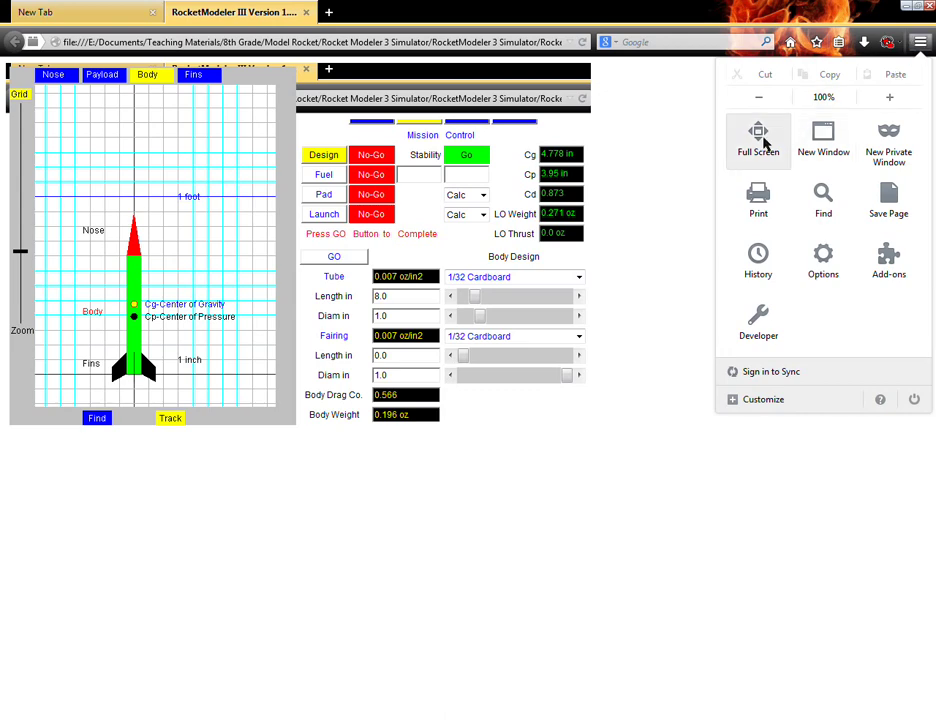
left_click(889, 98)
left_click(889, 98)
left_click(888, 98)
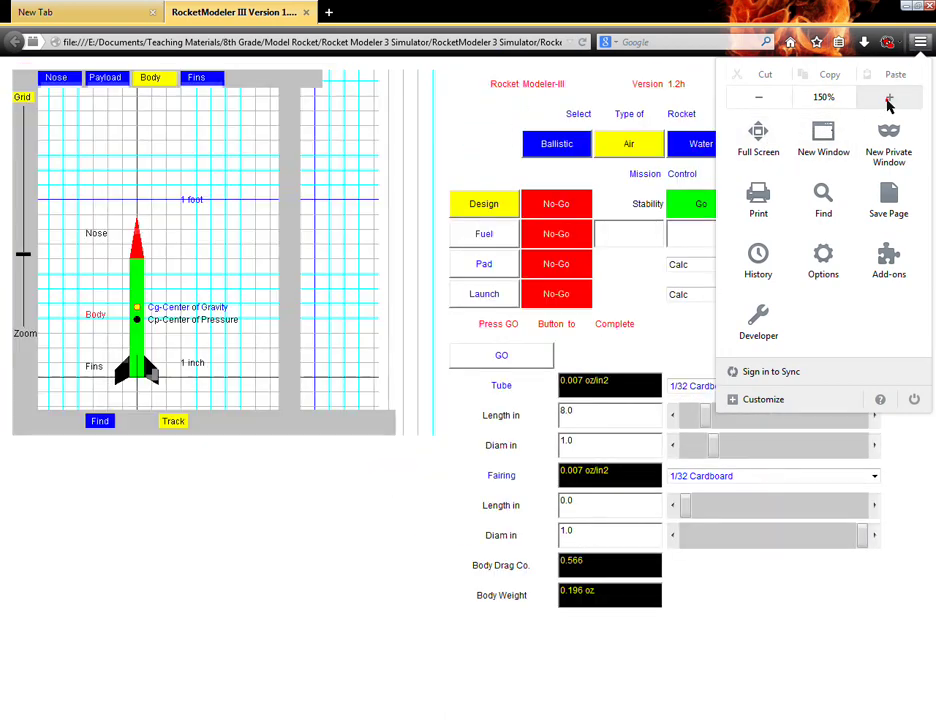
left_click(888, 98)
left_click(886, 98)
left_click(758, 97)
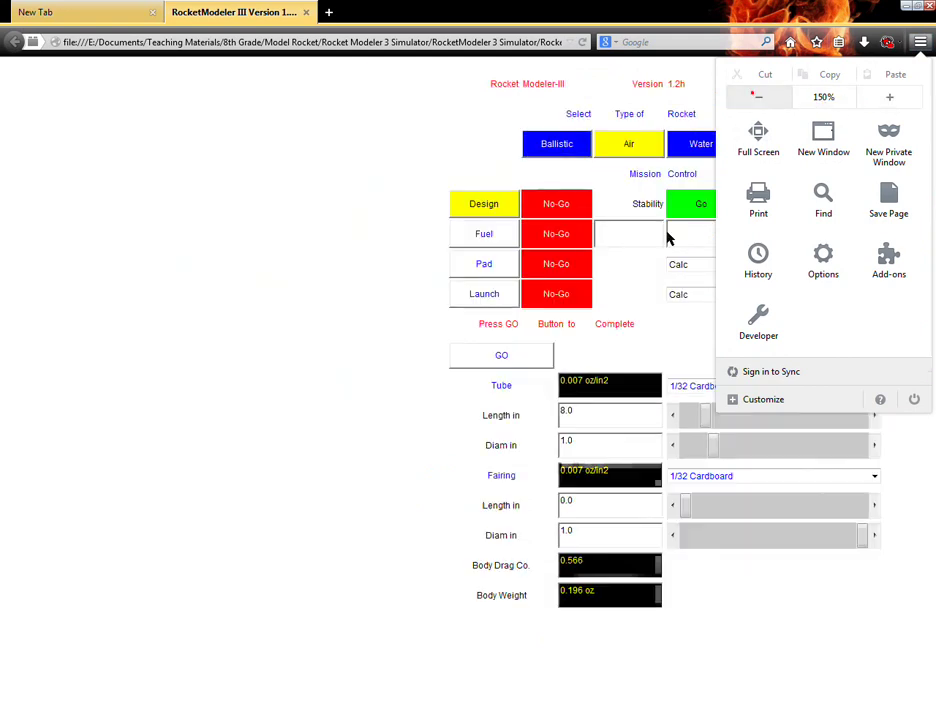
left_click(395, 553)
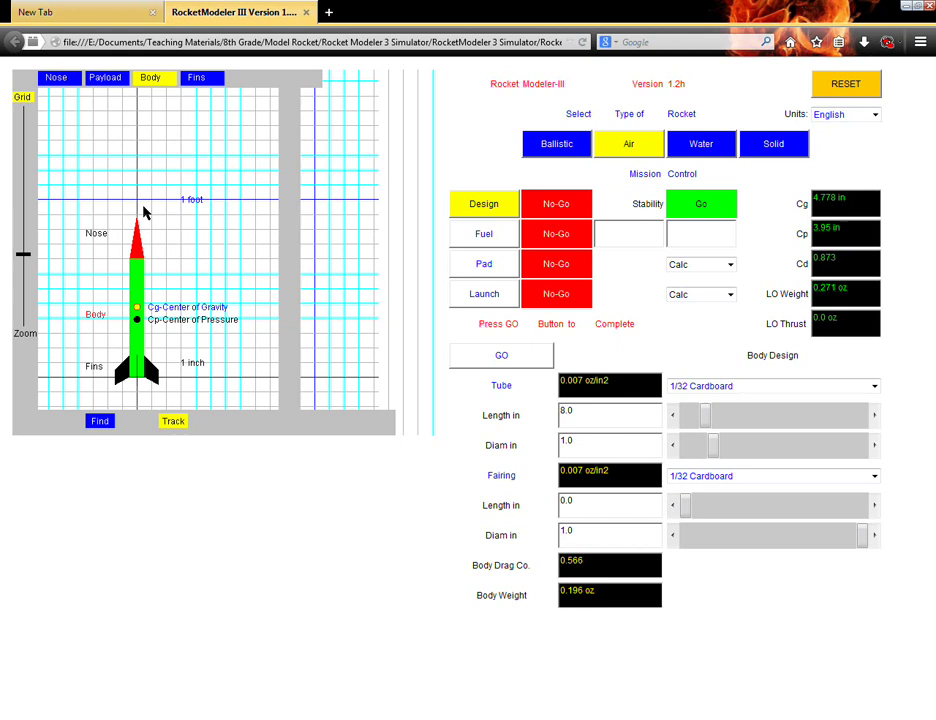
Step: Look through the Nose, Payload, Body and Fins tabs, then make the nose cone Solid Foam
left_click(57, 78)
left_click(108, 84)
left_click(150, 82)
left_click(199, 82)
left_click(66, 80)
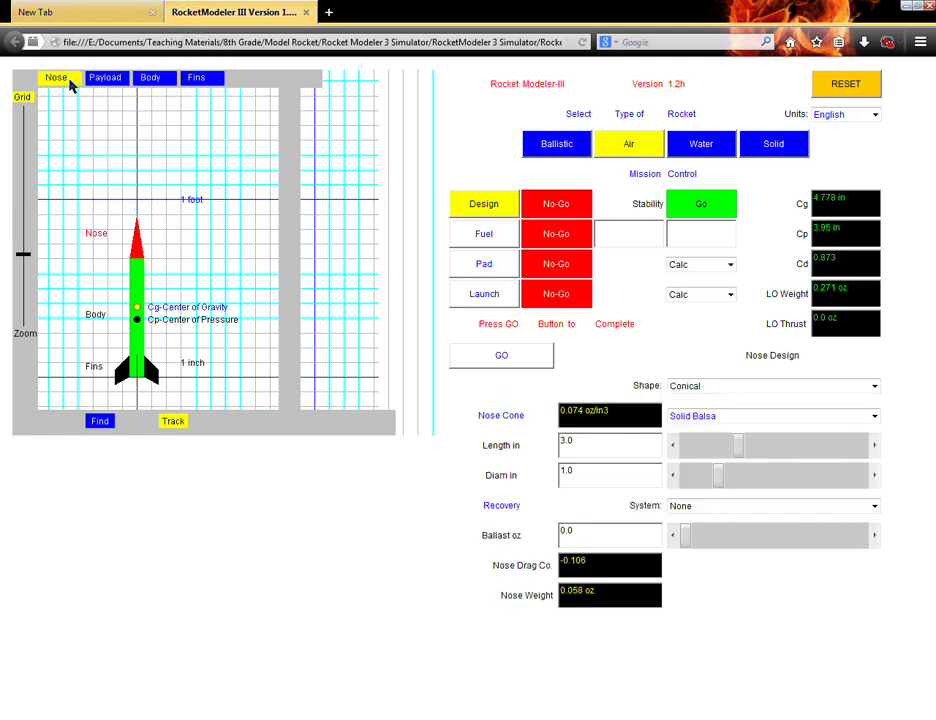
left_click(760, 416)
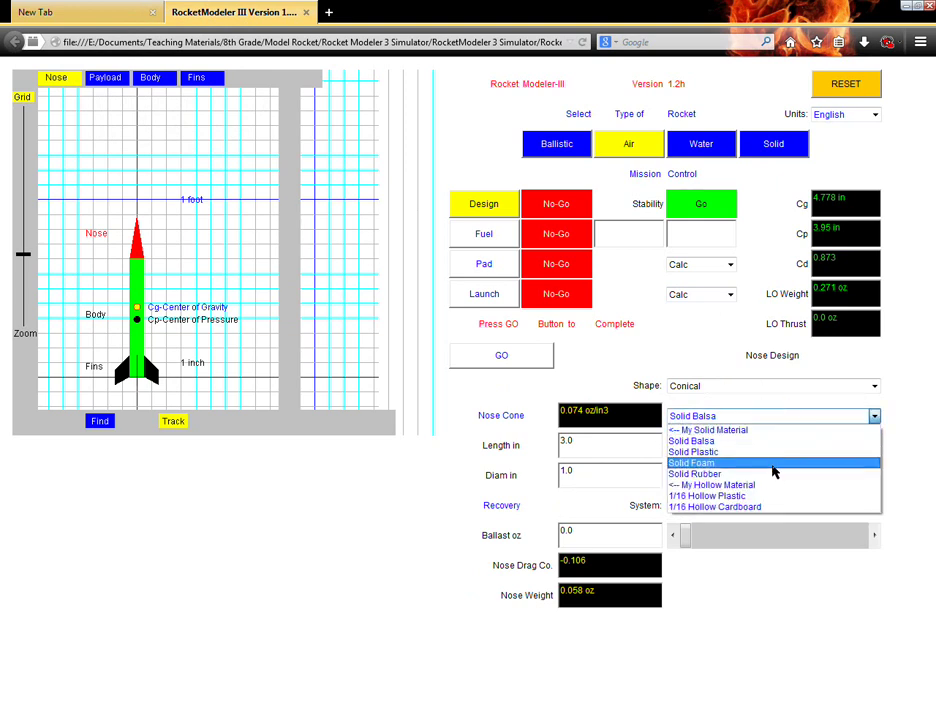
left_click(773, 463)
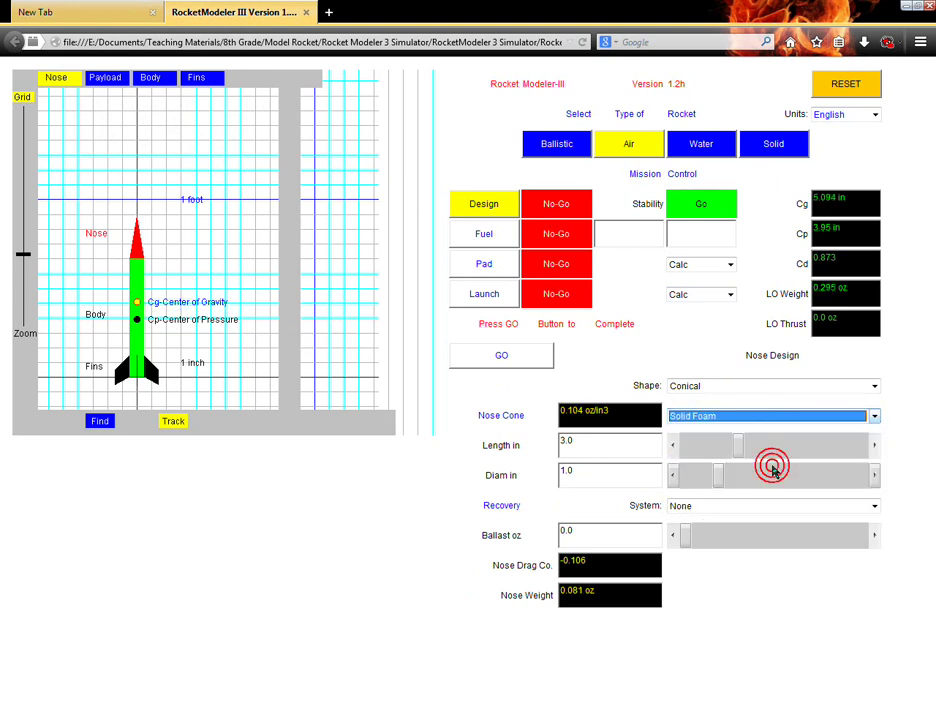
Step: Review the Payload and Body tube settings, then show the three trapezoidal 1/16 Balsa fins
left_click(112, 84)
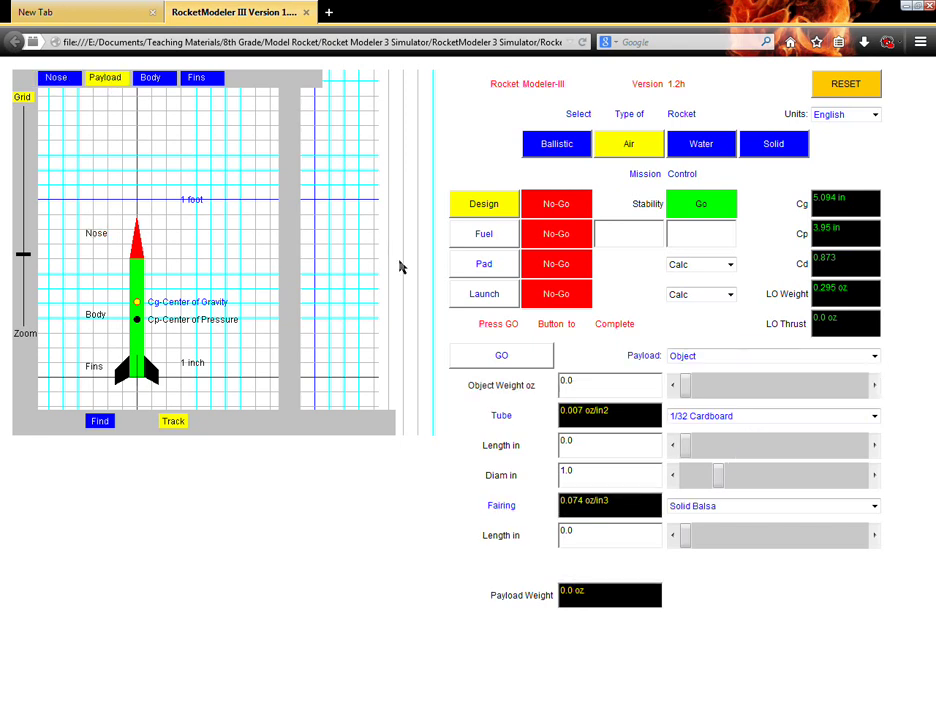
left_click(572, 384)
left_click(152, 80)
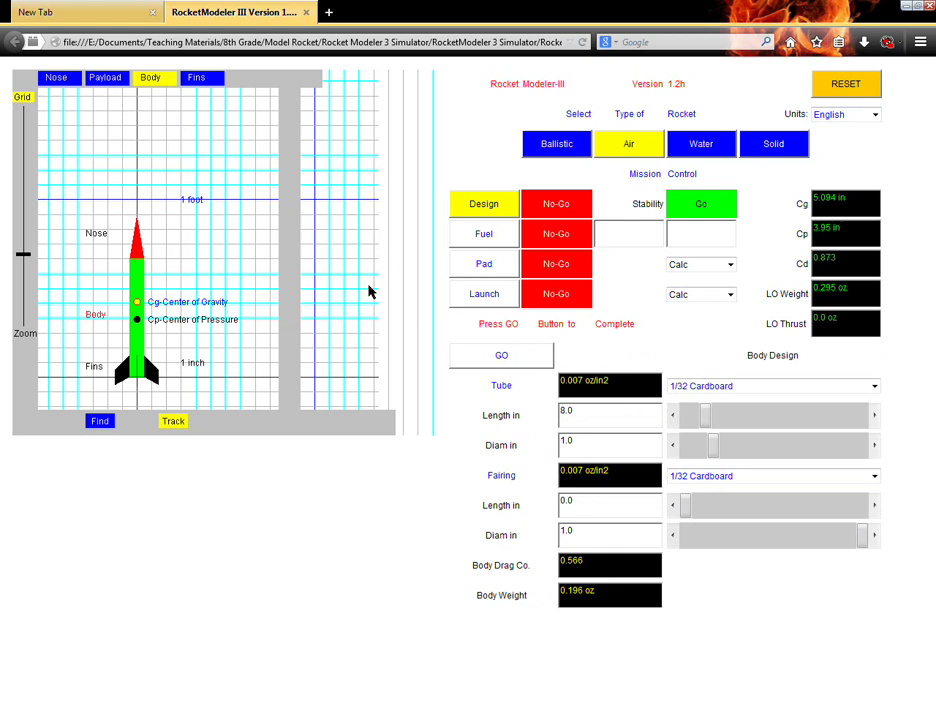
left_click(698, 391)
left_click(196, 77)
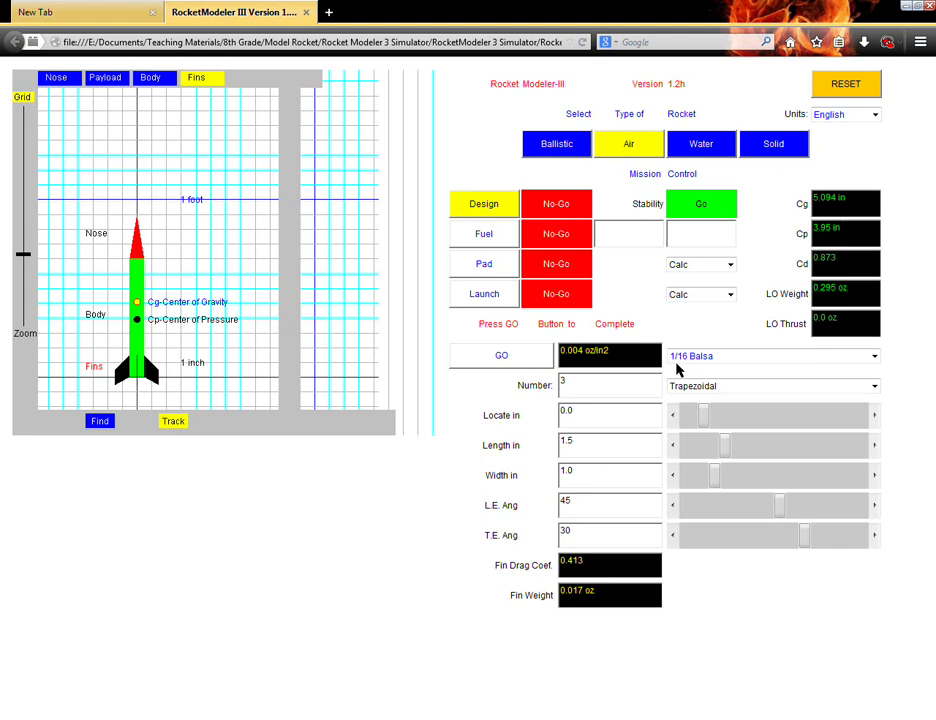
Step: Make the fins from 1/16 Gray Cardboard and set their number to 5
left_click(740, 357)
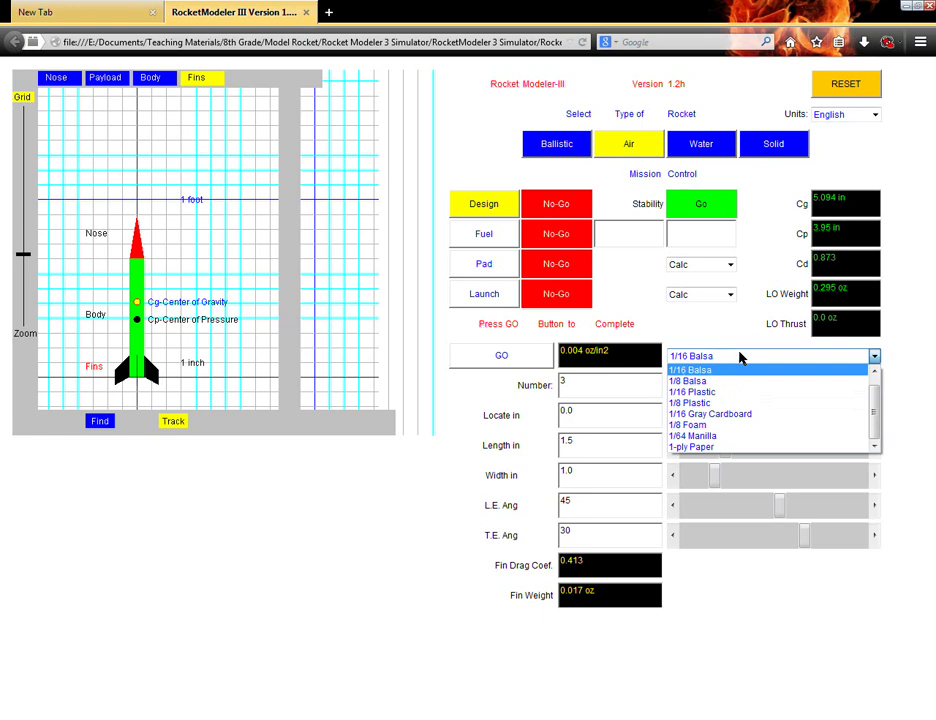
left_click(760, 414)
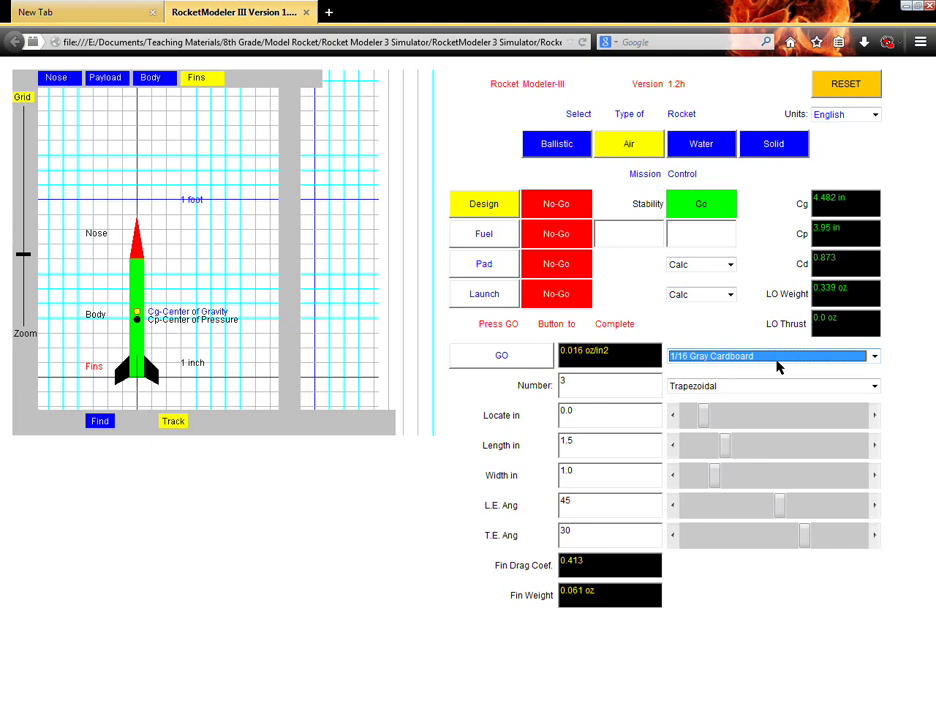
double_click(566, 382)
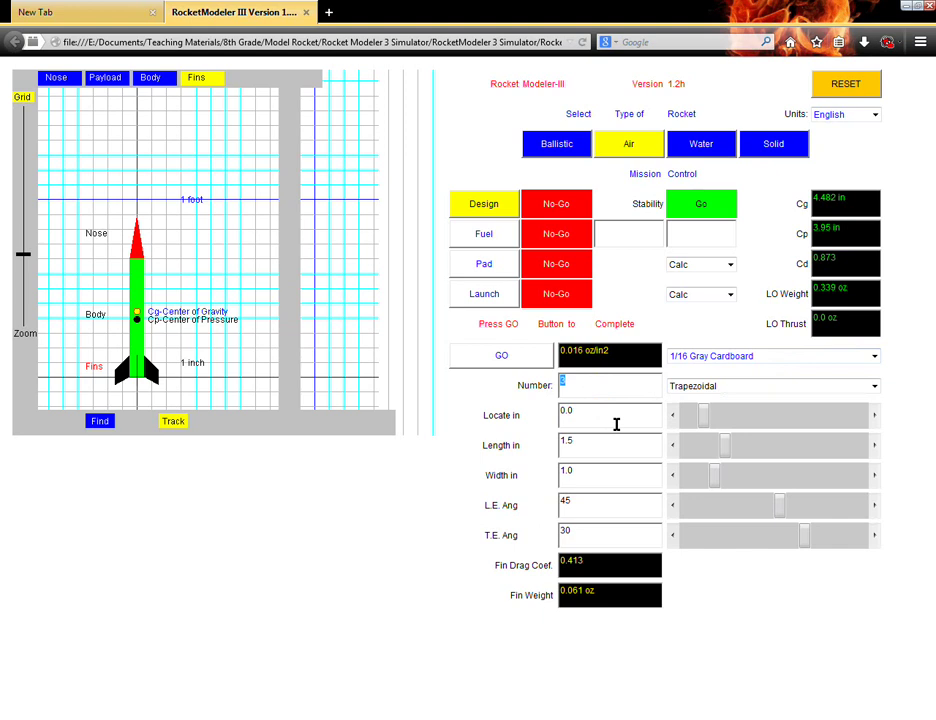
type("5")
left_click(616, 414)
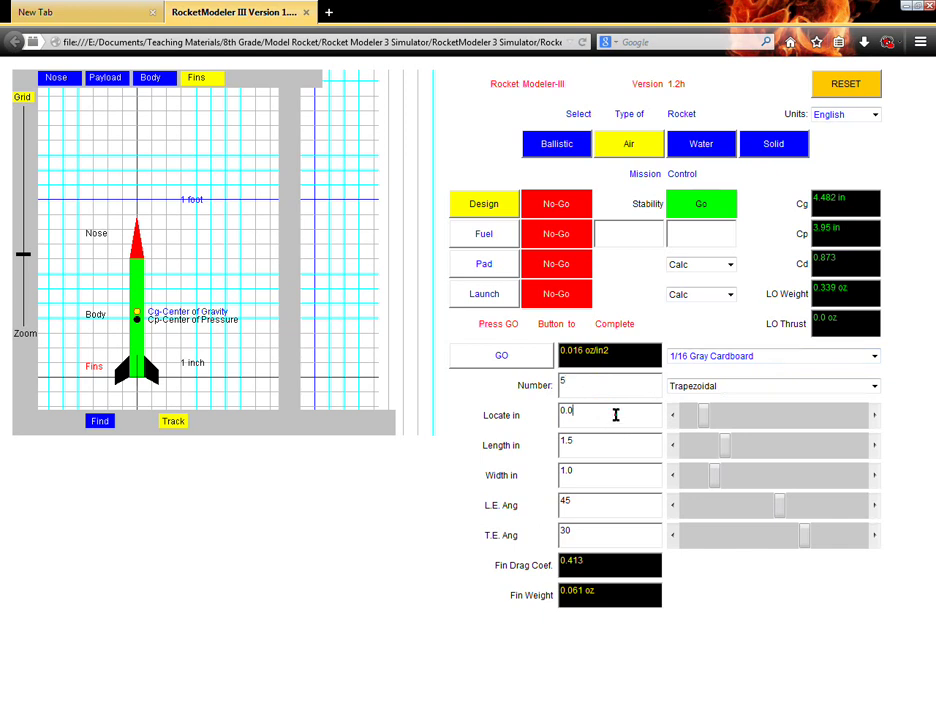
Step: Try the Elliptical fin shape, then switch the fins back to Trapezoidal
left_click(709, 388)
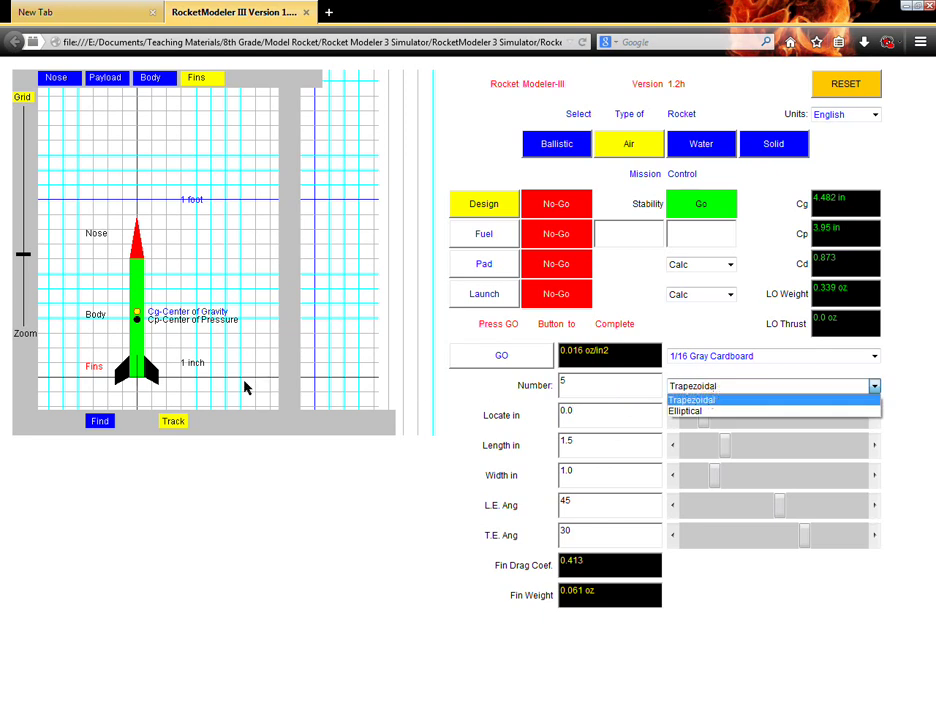
left_click(150, 377)
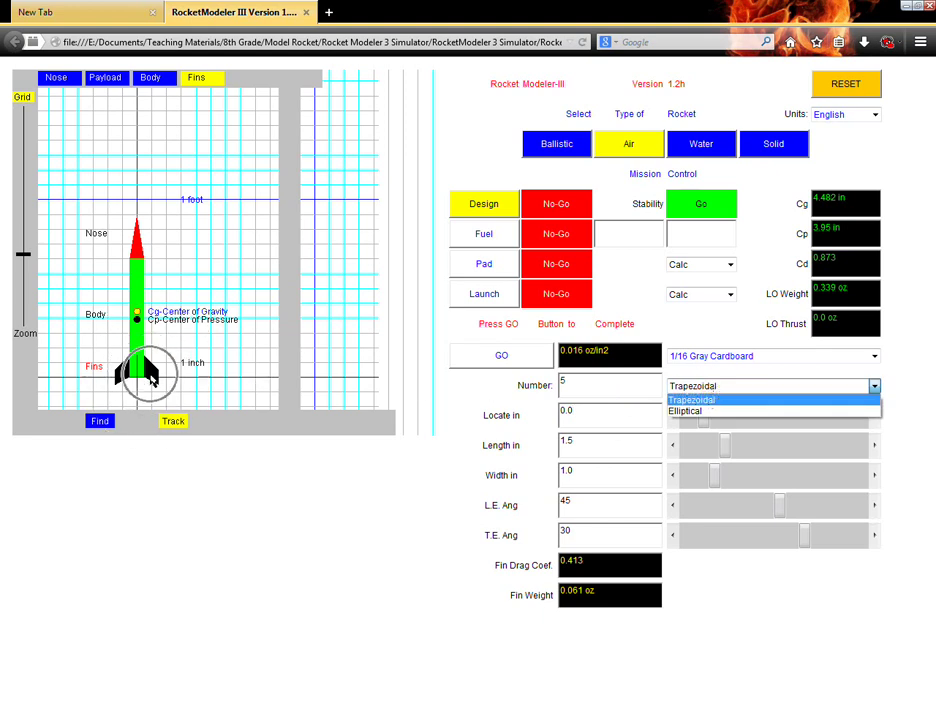
left_click(686, 410)
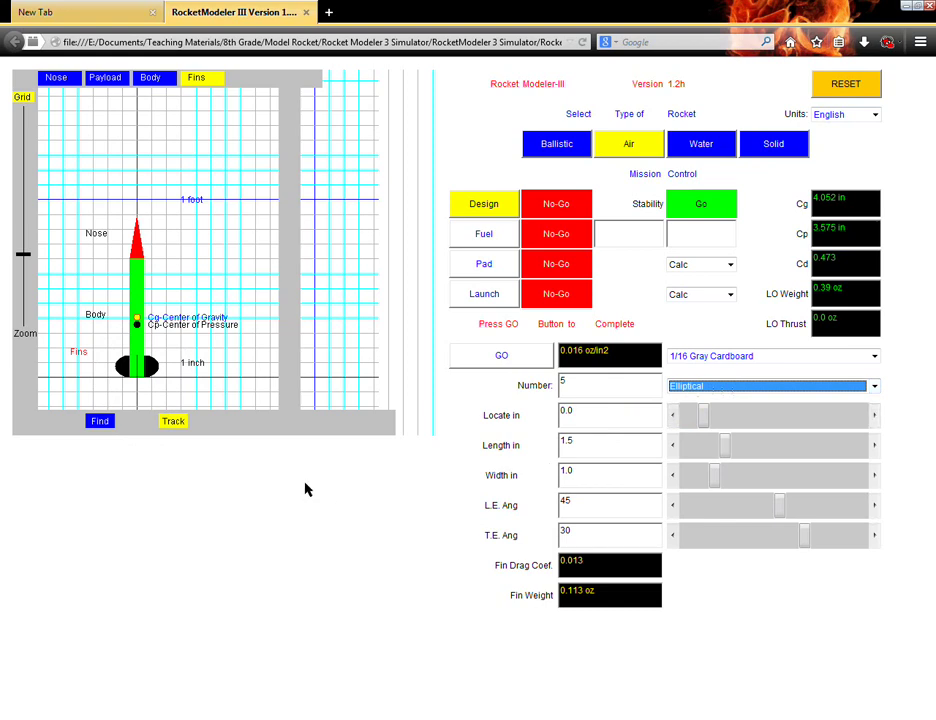
left_click(741, 387)
left_click(738, 400)
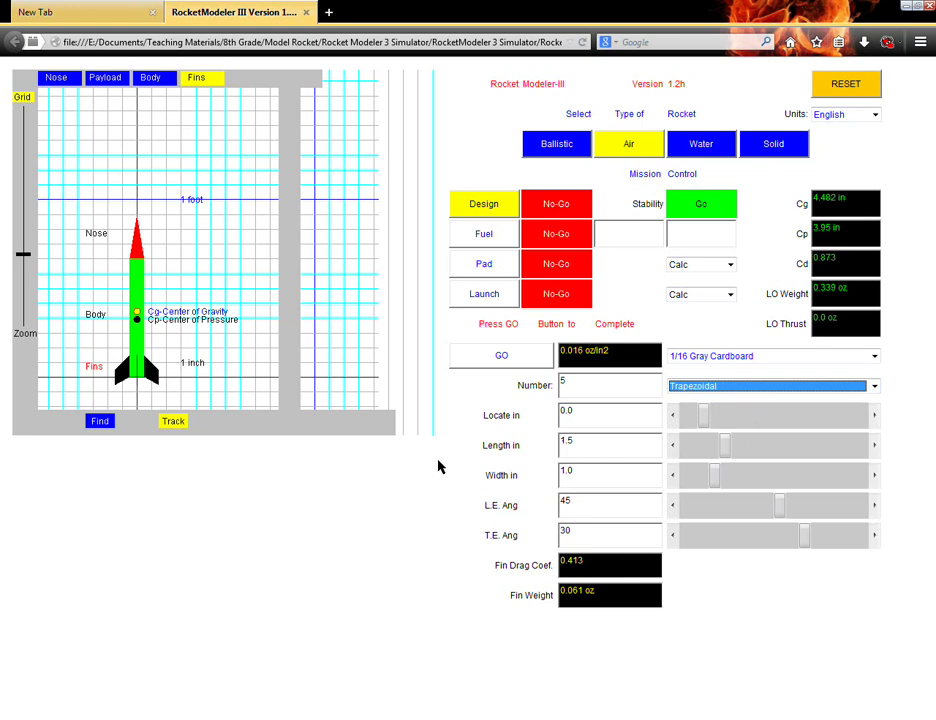
Step: Position the fins 1 inch up the body tube
left_click(587, 414)
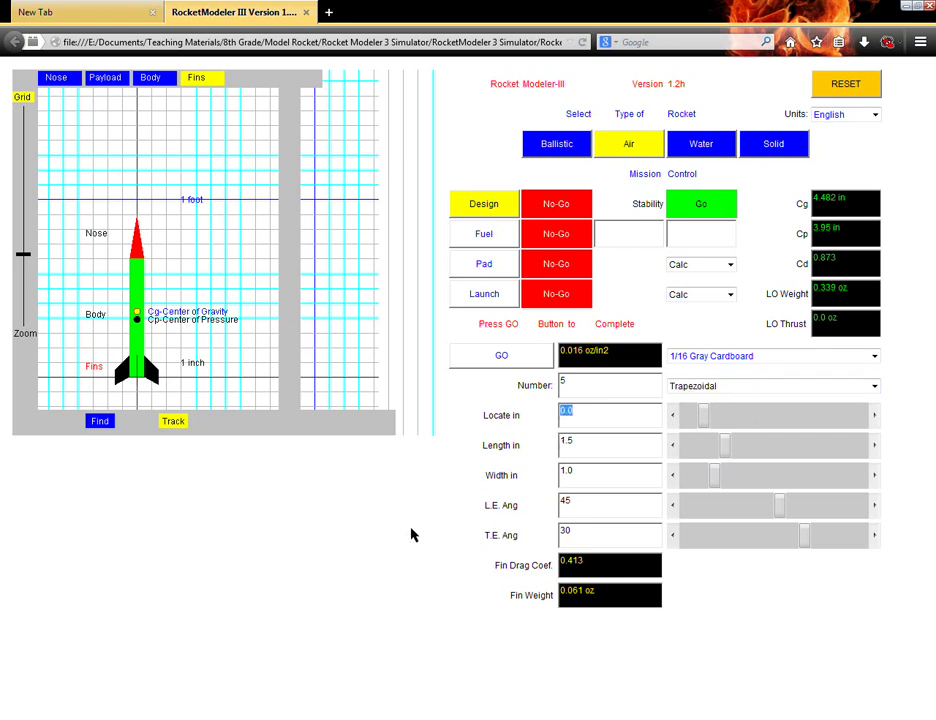
left_click(143, 380)
type("1")
key("Return")
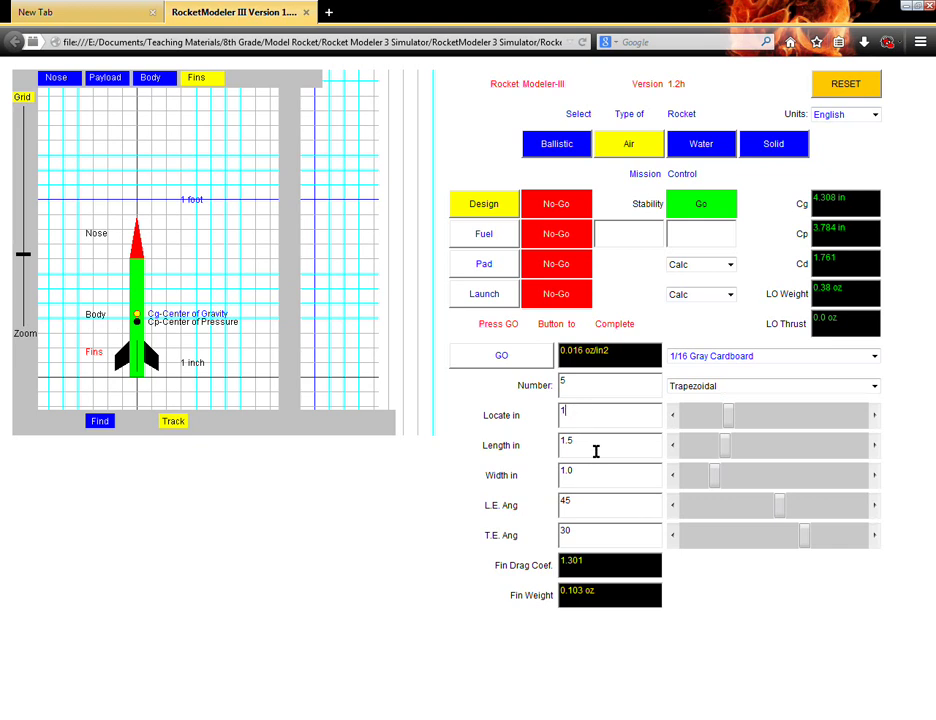
double_click(596, 445)
Step: Set the fin width to 3 inches and switch the page to full screen
left_click(586, 476)
type("3")
key("Return")
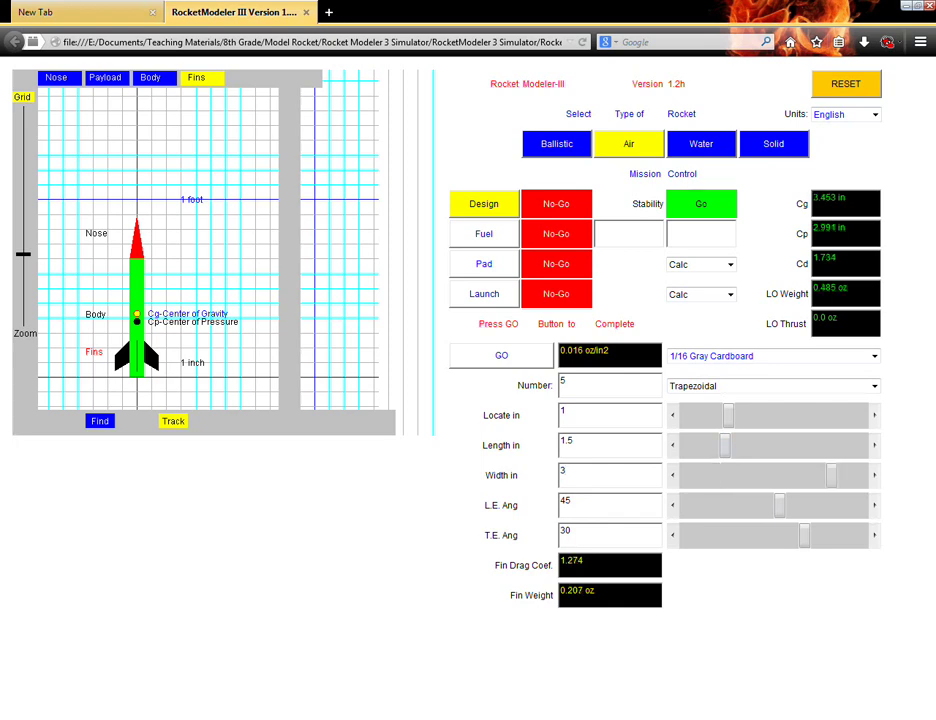
key("F11")
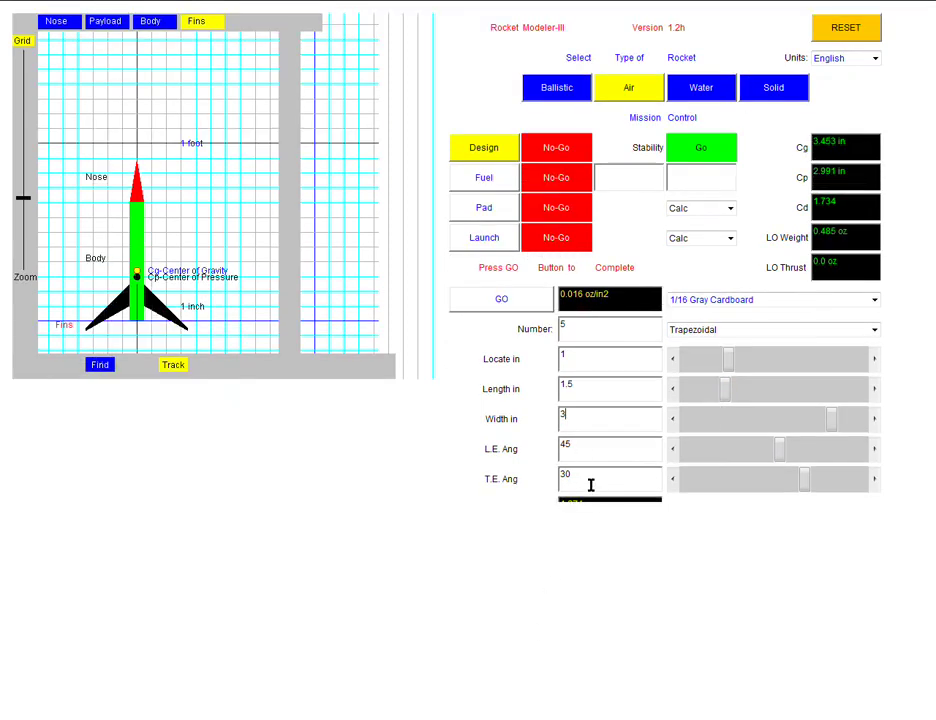
Step: Set the fin leading-edge angle to 60, then drag it back down to 49
left_click_drag(591, 449, 549, 449)
double_click(568, 476)
left_click(157, 320)
double_click(596, 451)
type("60")
key("Return")
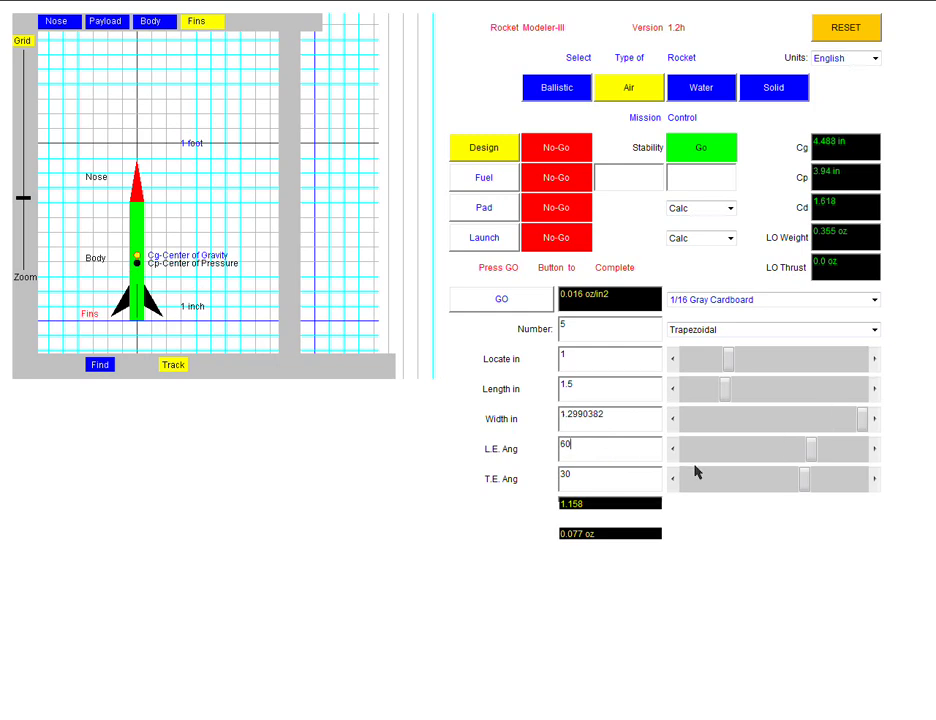
left_click_drag(808, 451, 717, 485)
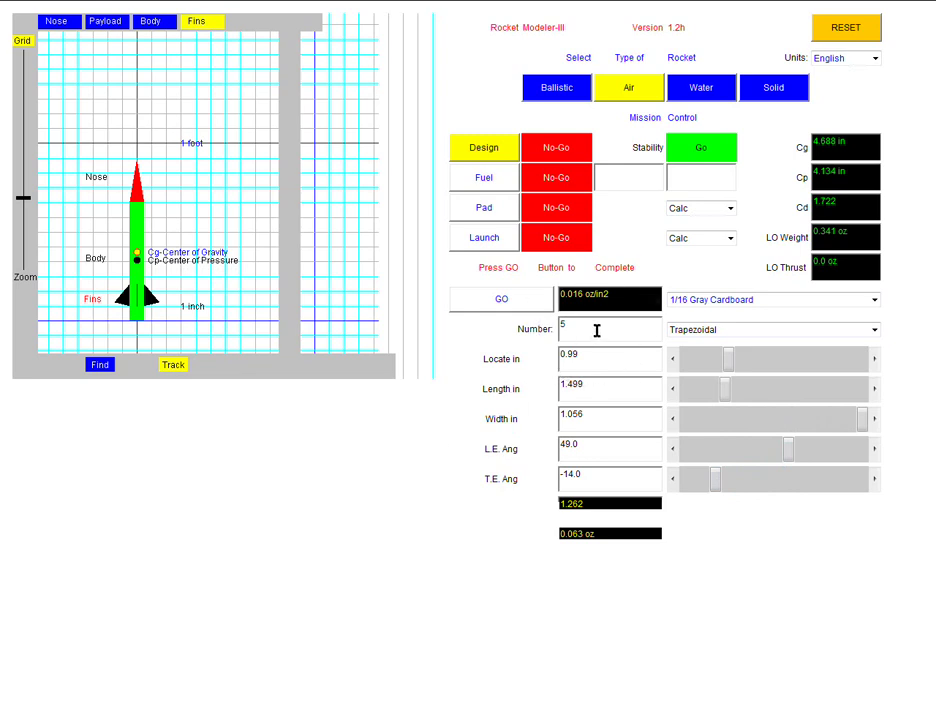
left_click(597, 445)
Step: Accept the fin design as Go and show the fuel and propulsion settings
left_click(474, 299)
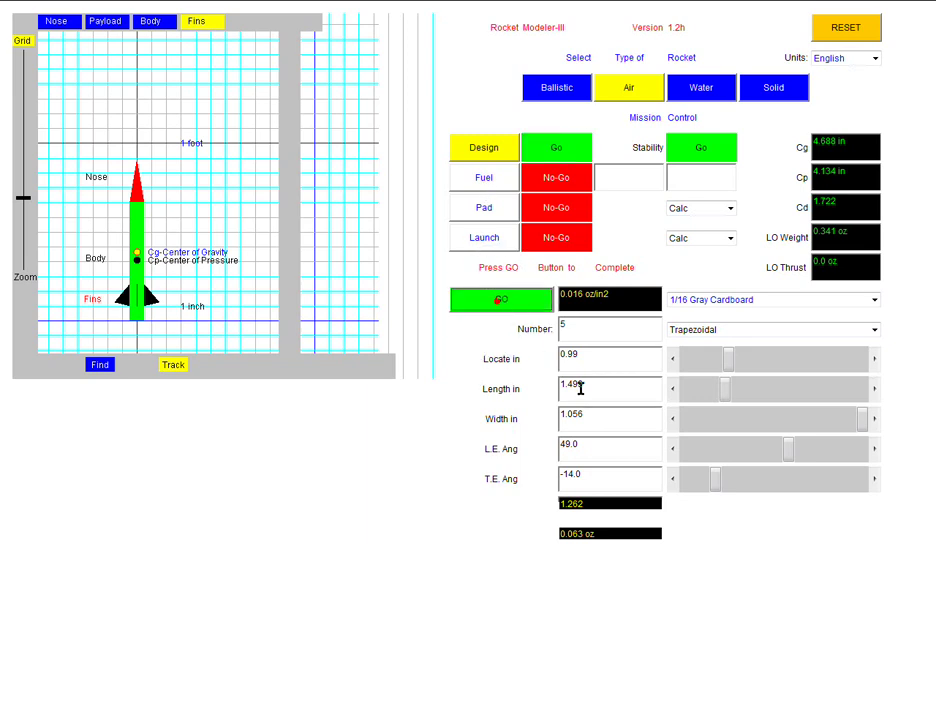
left_click(561, 149)
left_click(485, 185)
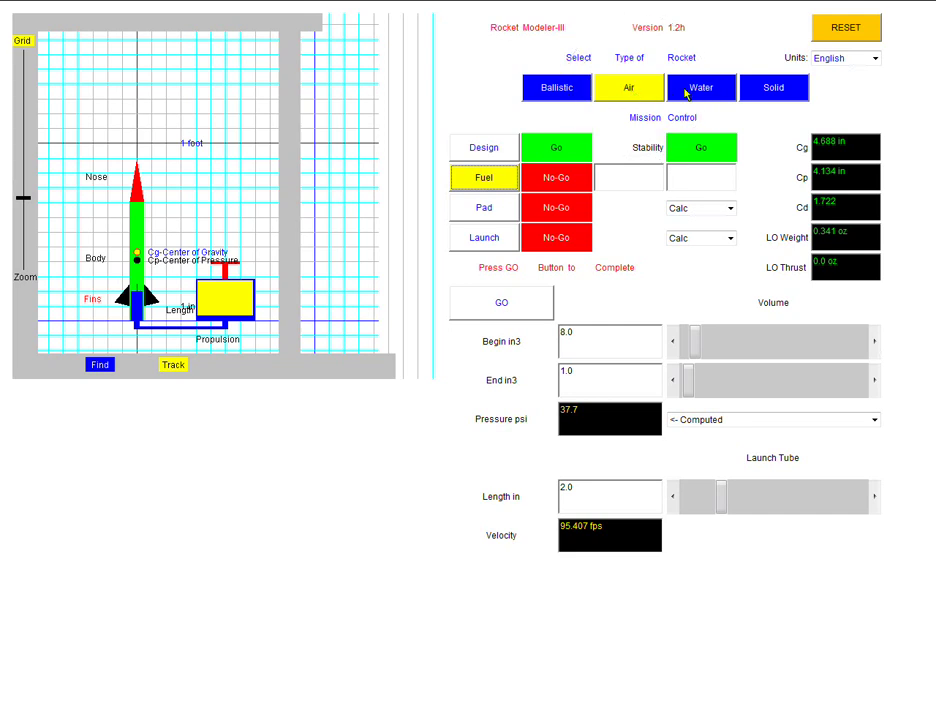
Step: Bring the fuel and propulsion settings panel back into view
left_click(774, 99)
left_click(704, 90)
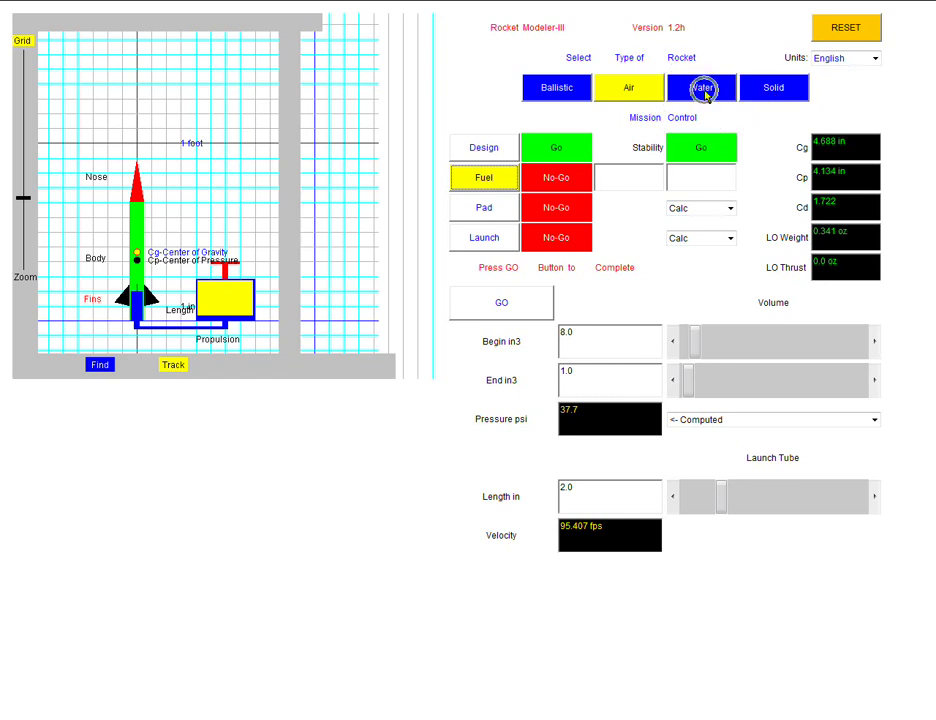
left_click(773, 88)
left_click(562, 88)
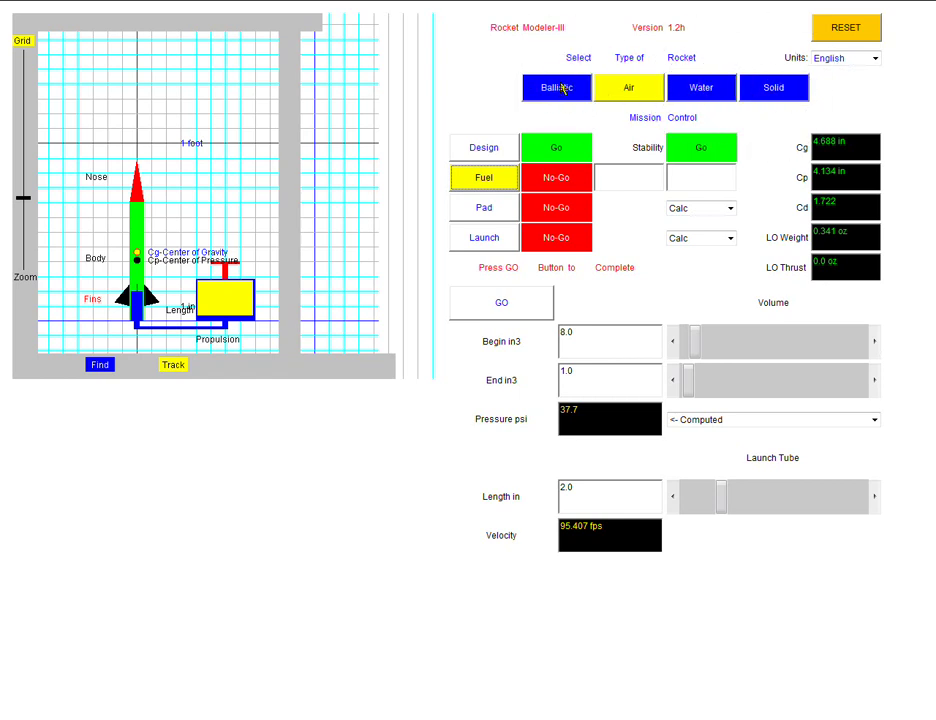
left_click(634, 91)
left_click(488, 180)
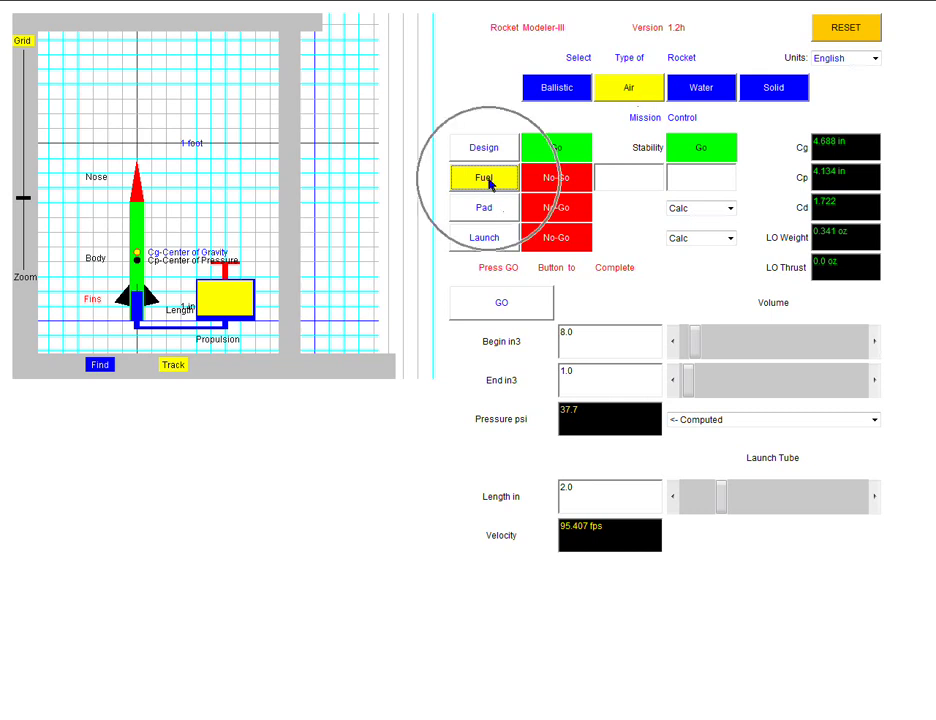
Step: Switch pressure to manual input and enter 25.0 psi
left_click(726, 421)
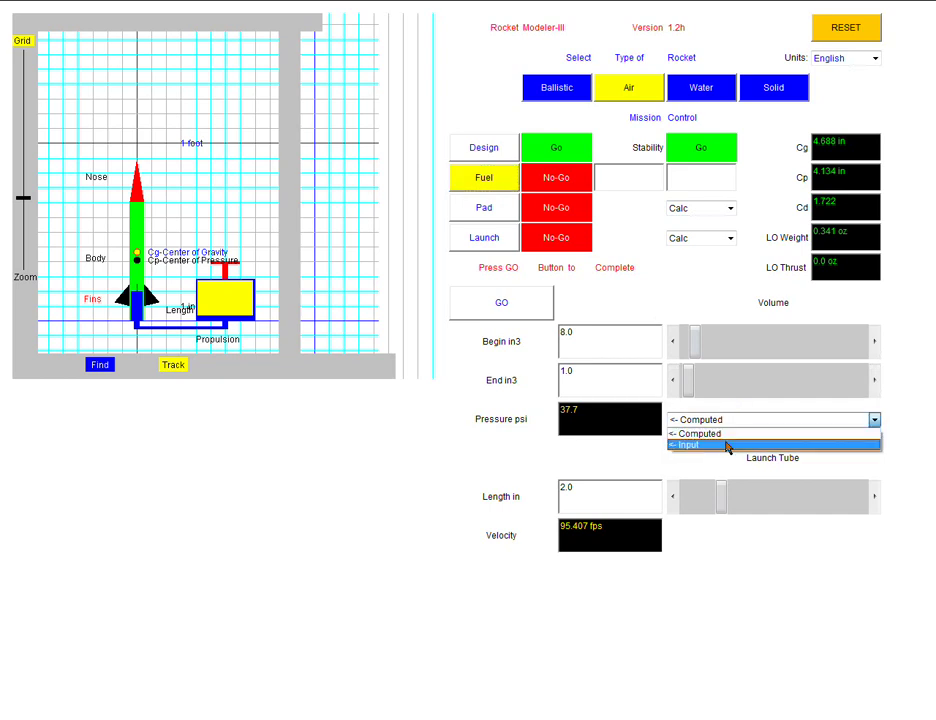
left_click(727, 446)
left_click_drag(606, 412, 537, 419)
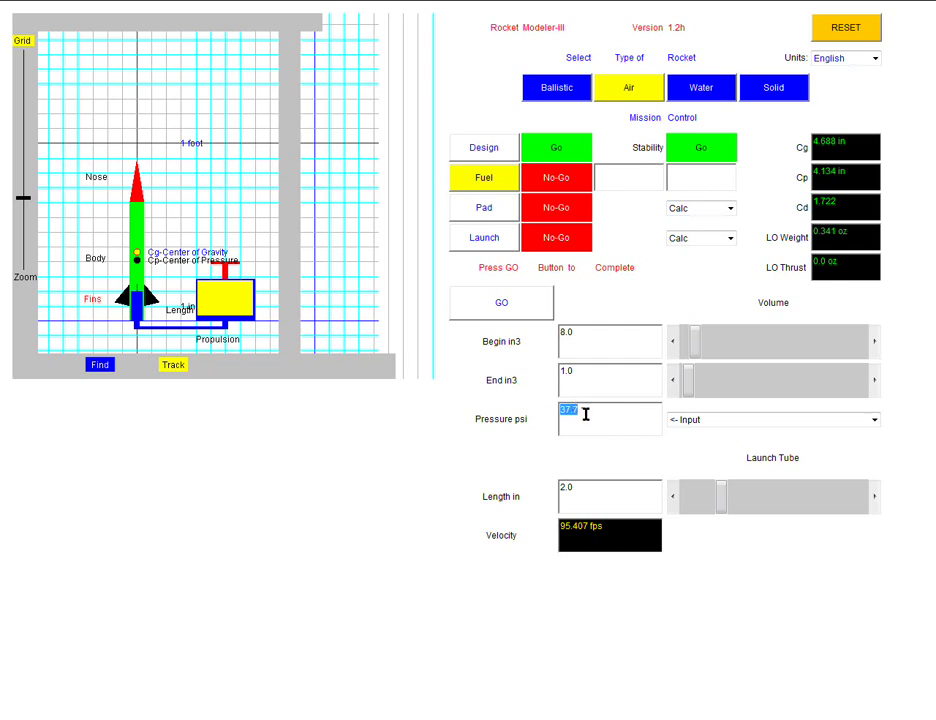
type("25.0")
key("Return")
left_click(712, 422)
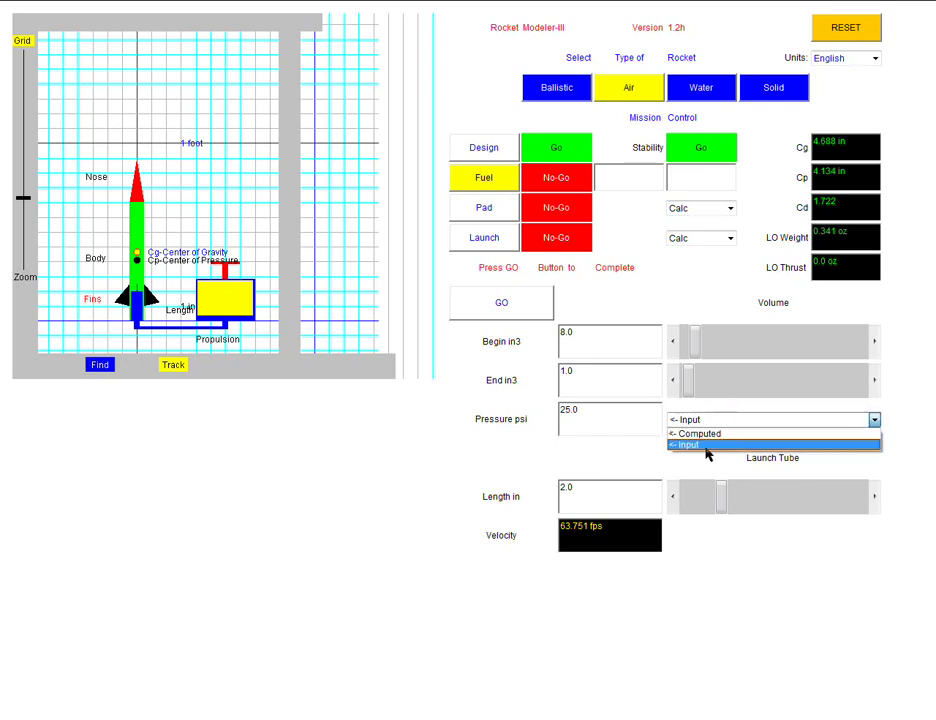
left_click(692, 445)
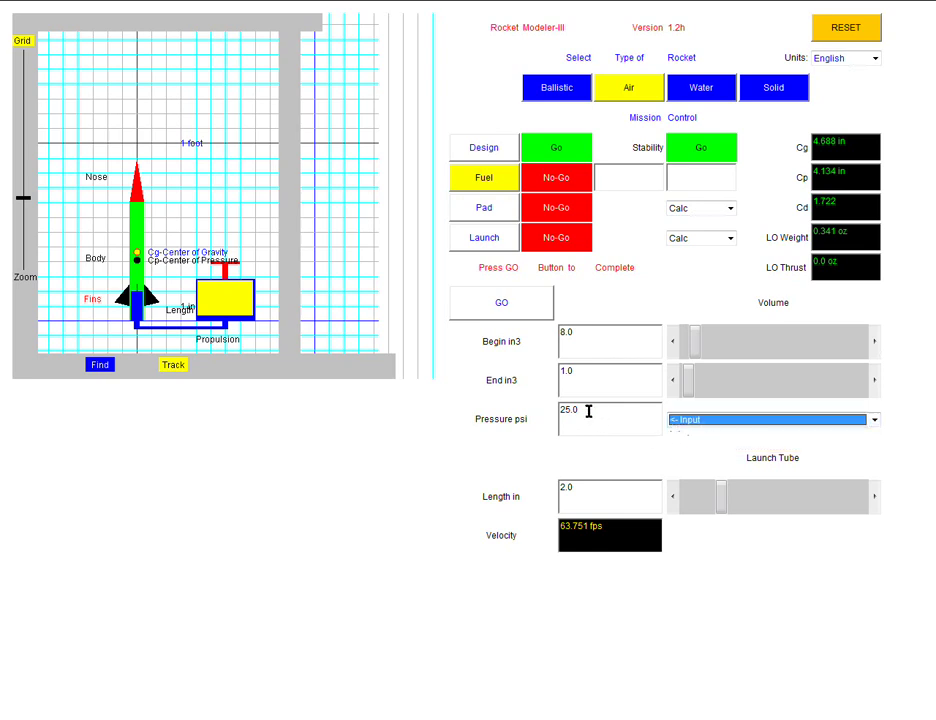
Step: Set the launch tube length to 6 in, raising the velocity to 110.42 fps
left_click_drag(595, 497, 531, 495)
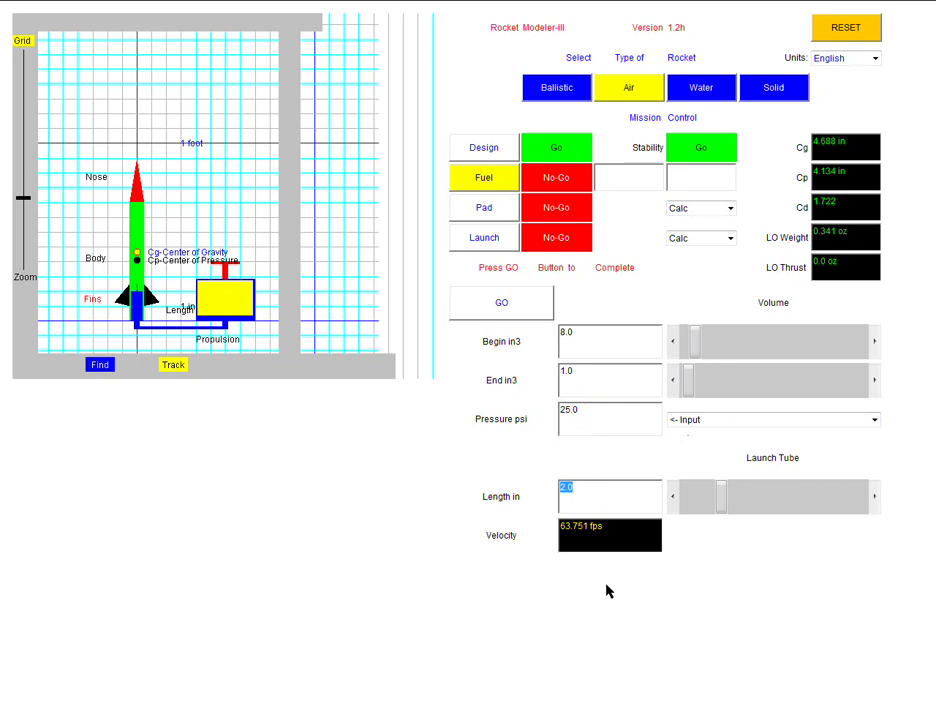
type("6")
key("Return")
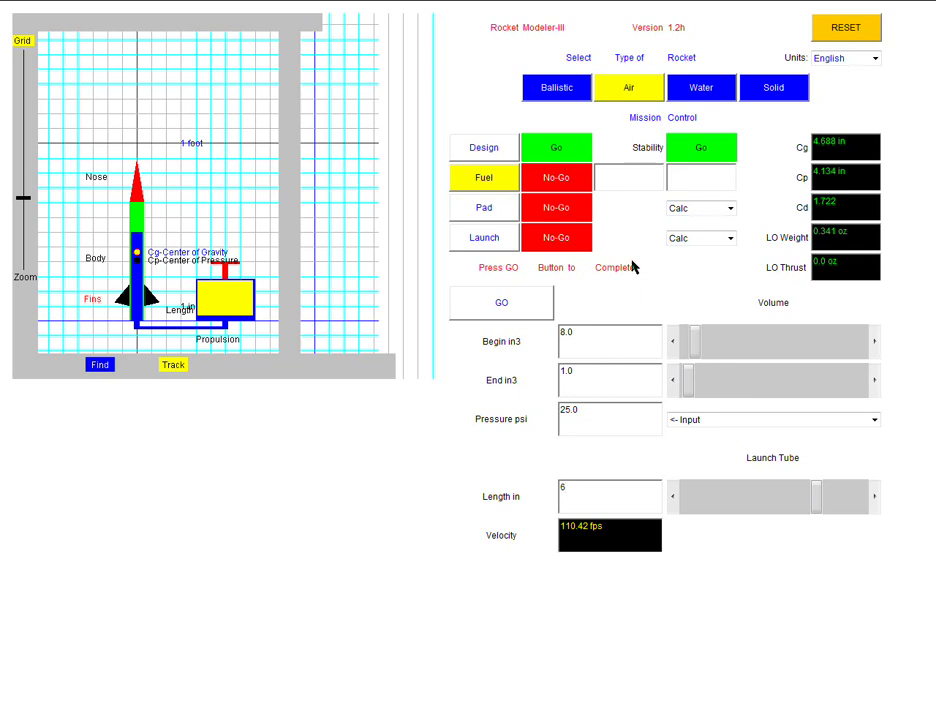
Step: Mark fuel and pad as Go and bring up the launch control and telemetry panel
left_click(503, 311)
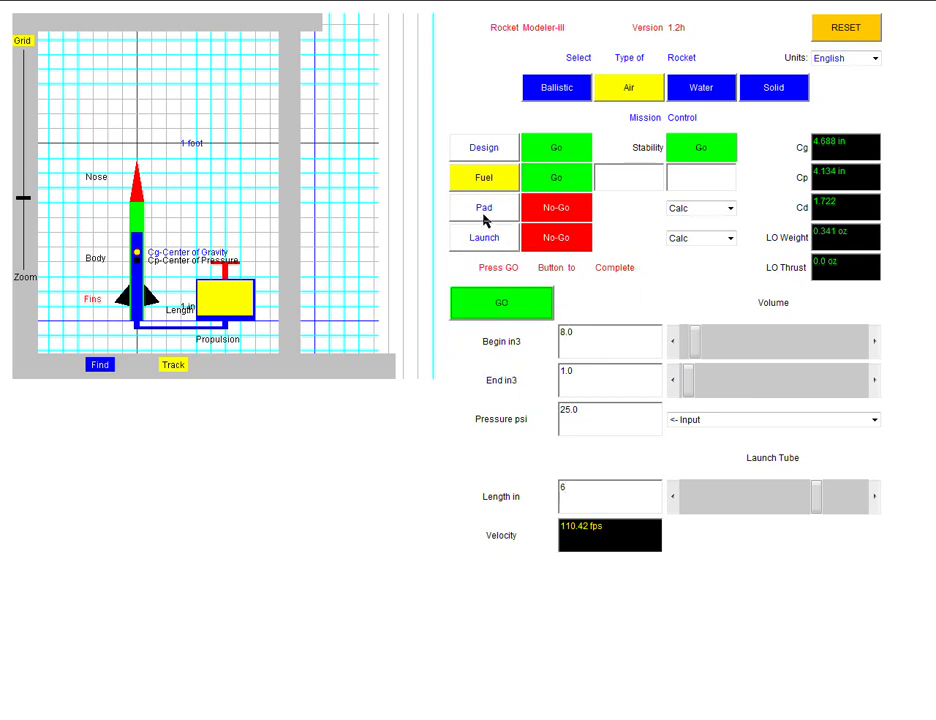
left_click(485, 214)
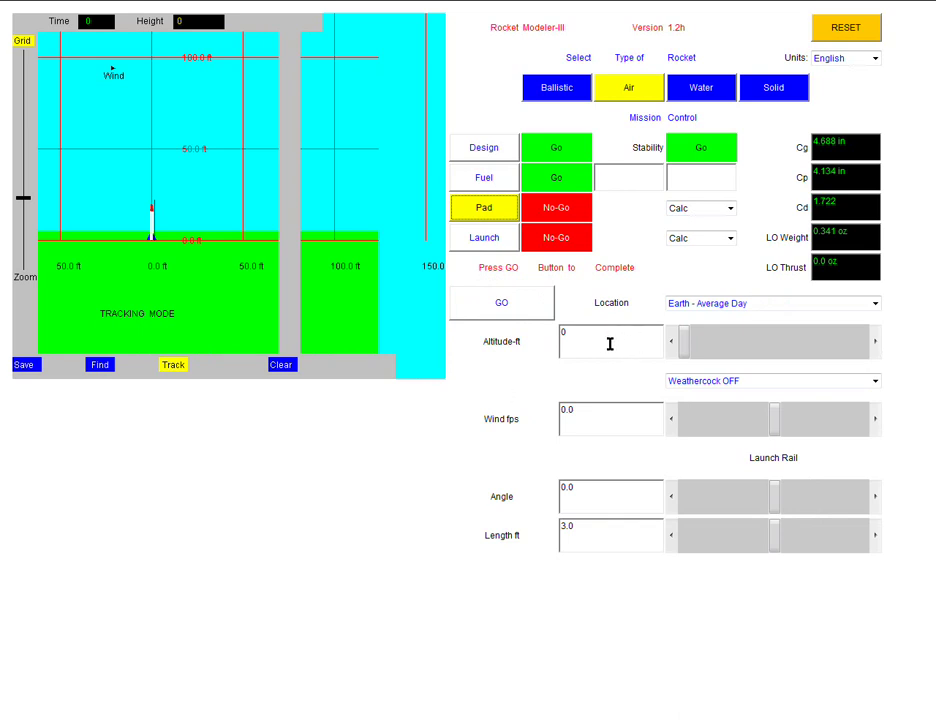
left_click(566, 487)
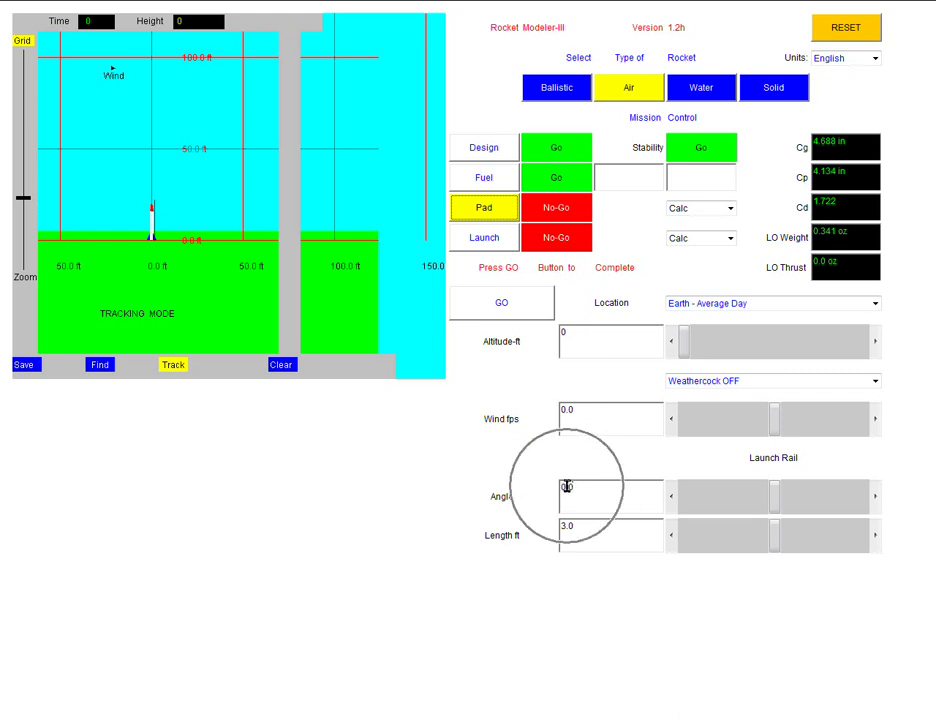
left_click(498, 310)
left_click(483, 240)
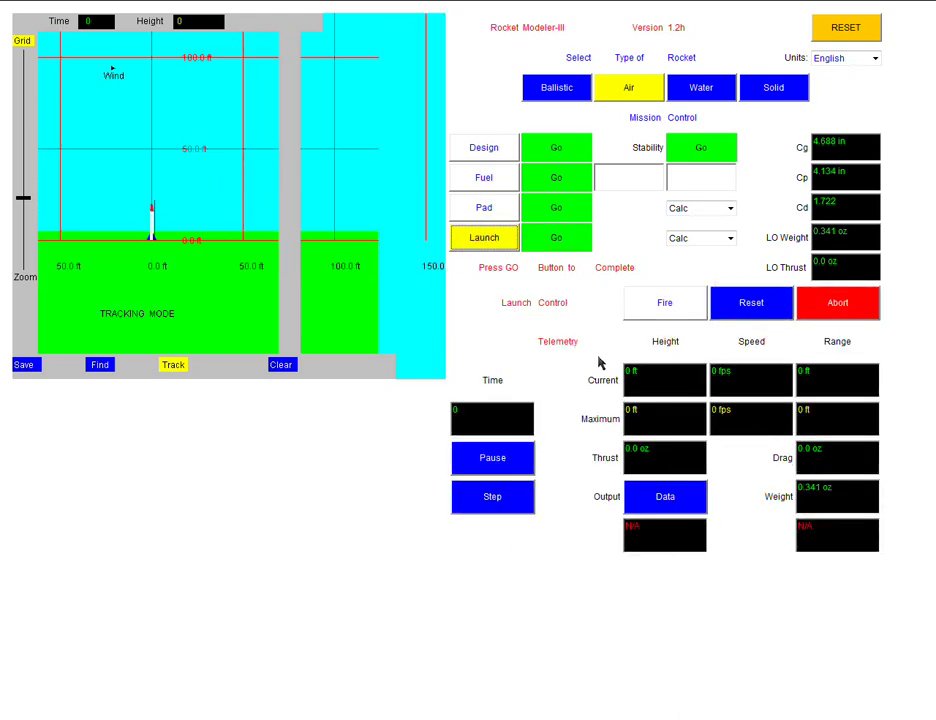
Step: Fire the rocket and record its 53 ft maximum height at 110 fps
left_click(666, 306)
left_click(666, 306)
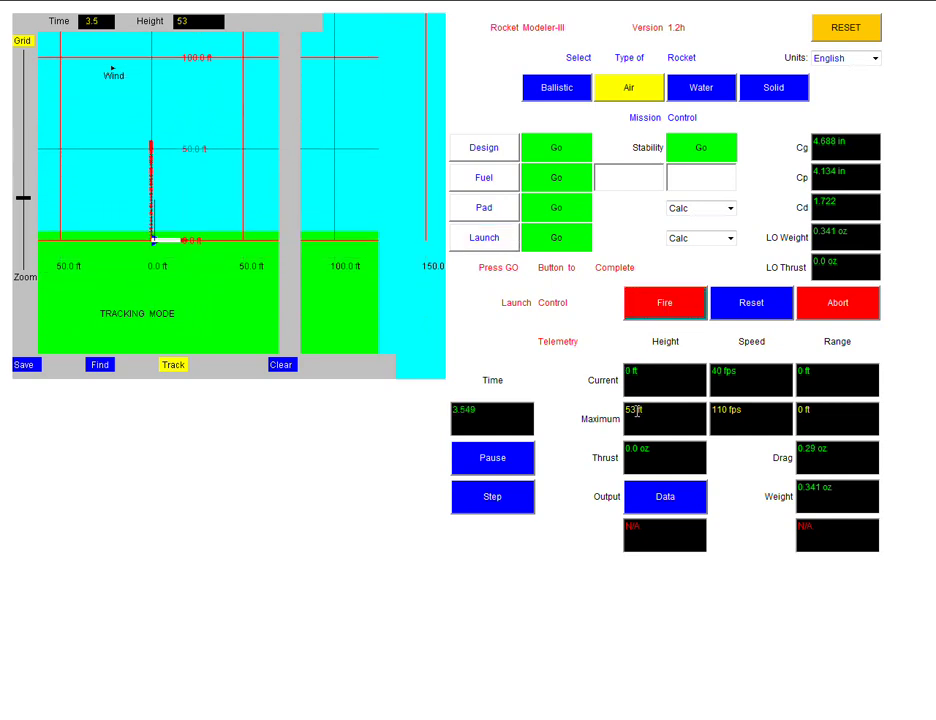
left_click(637, 411)
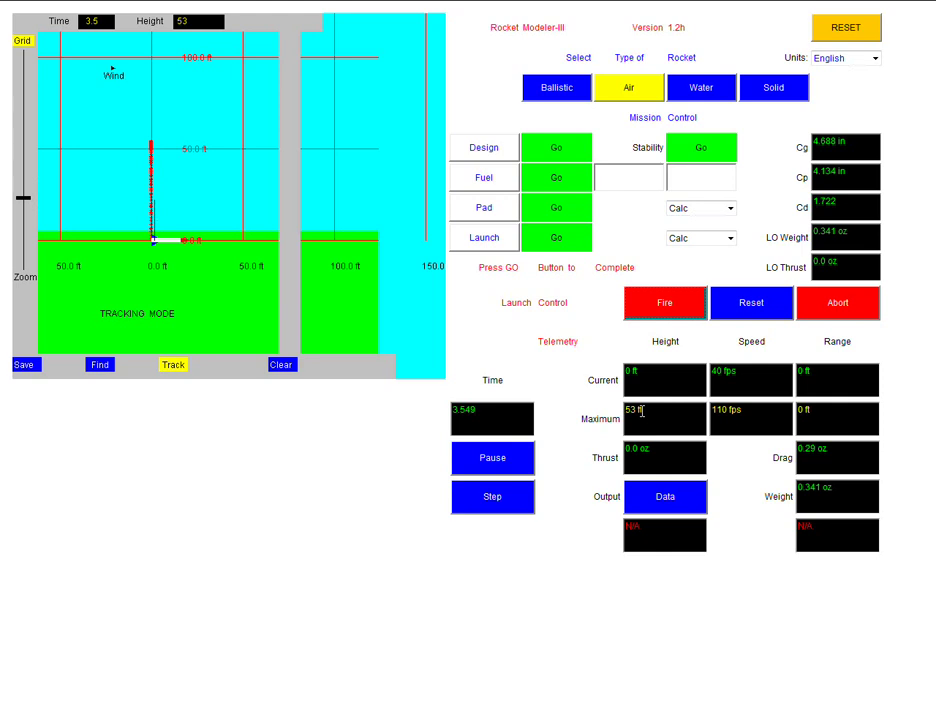
Step: Reconfirm the trapezoidal fin design settings as Go
left_click(486, 149)
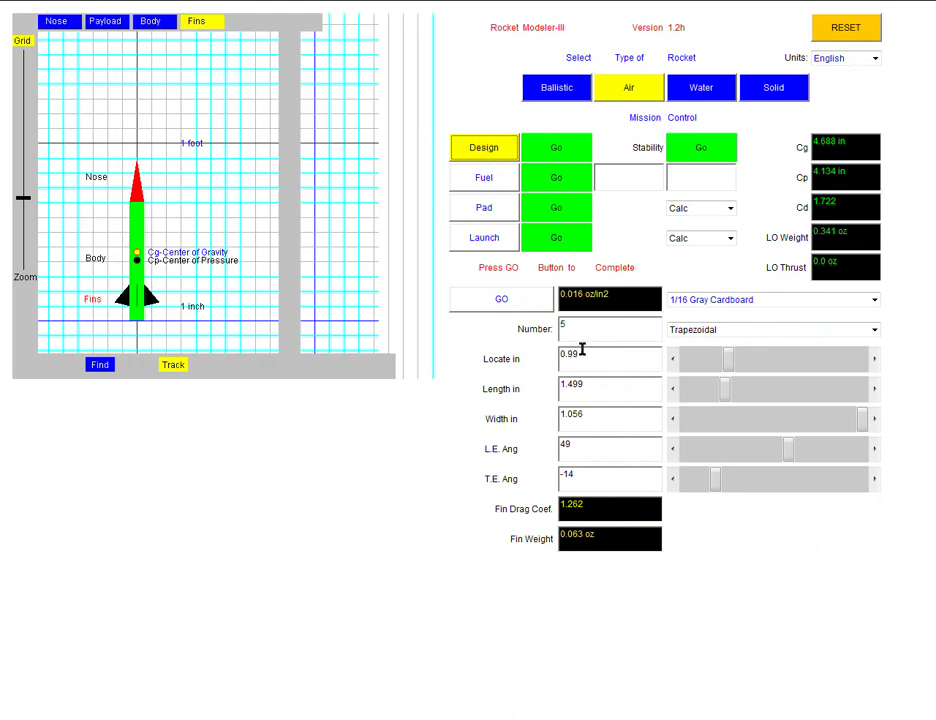
left_click(586, 385)
left_click(587, 418)
left_click(498, 305)
Step: Reconfirm the 25 psi fuel and launch pad settings as Go
left_click(484, 178)
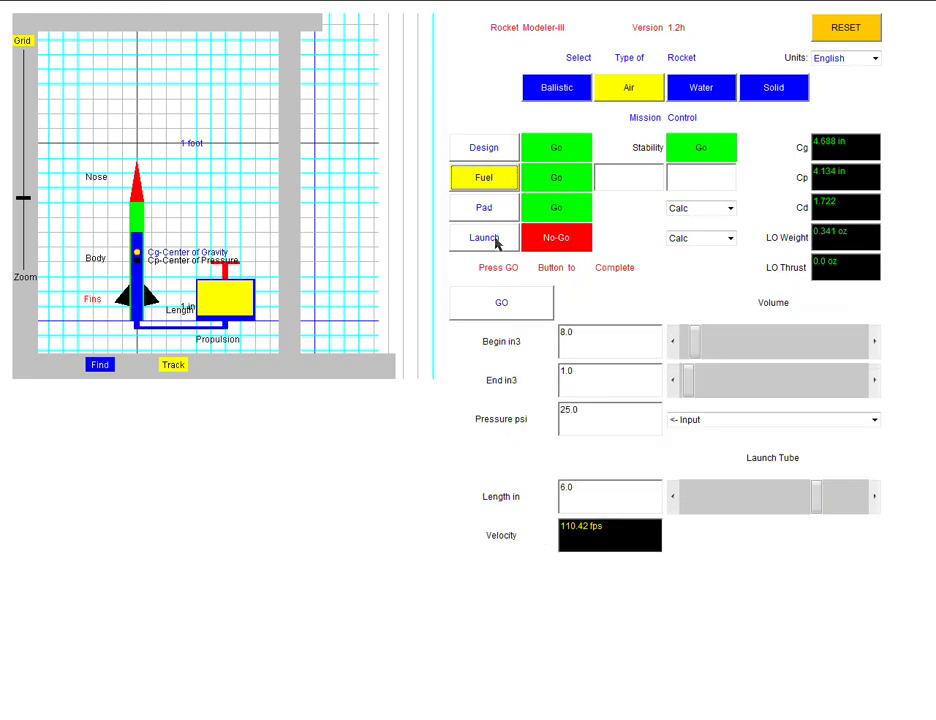
left_click(587, 412)
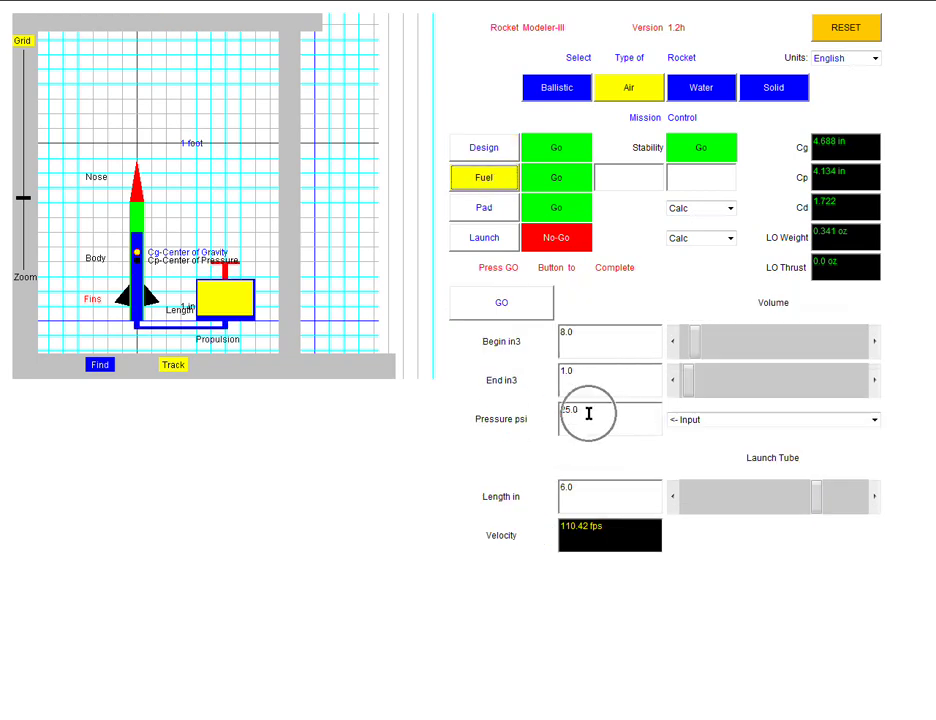
left_click(579, 487)
left_click(500, 305)
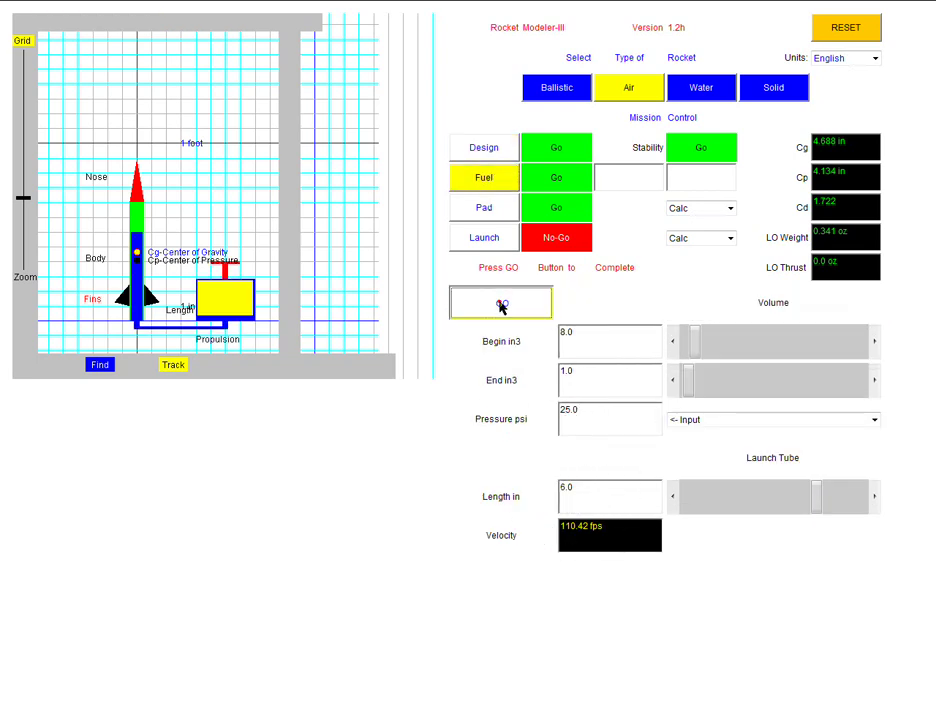
left_click(489, 215)
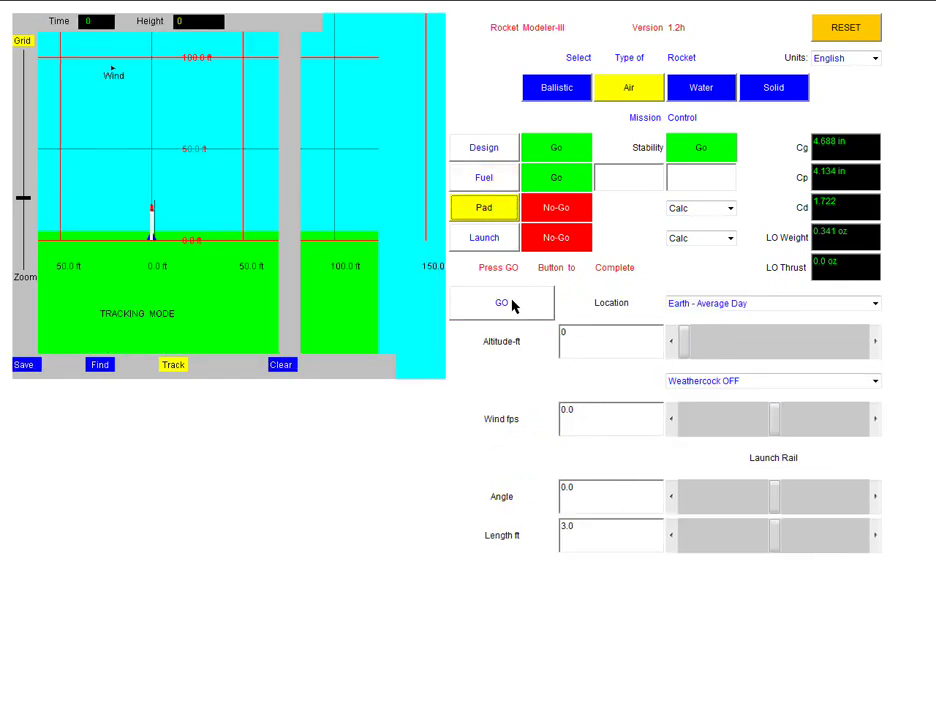
left_click(505, 304)
left_click(485, 240)
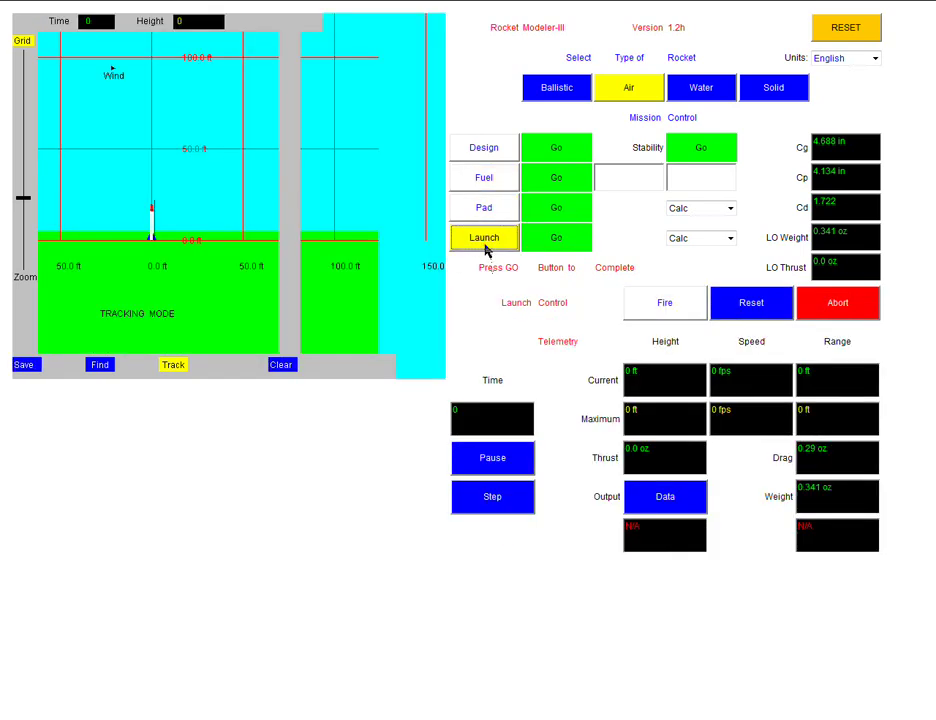